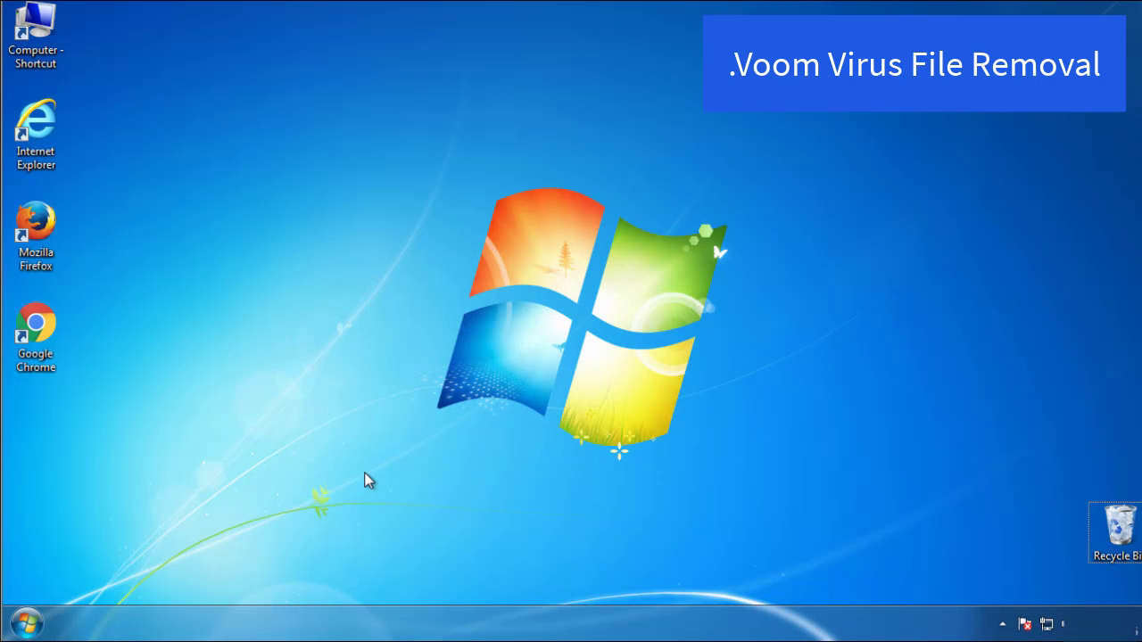
Step: Enable Minimal safe boot in msconfig's Boot settings and restart into Safe Mode
left_click(35, 620)
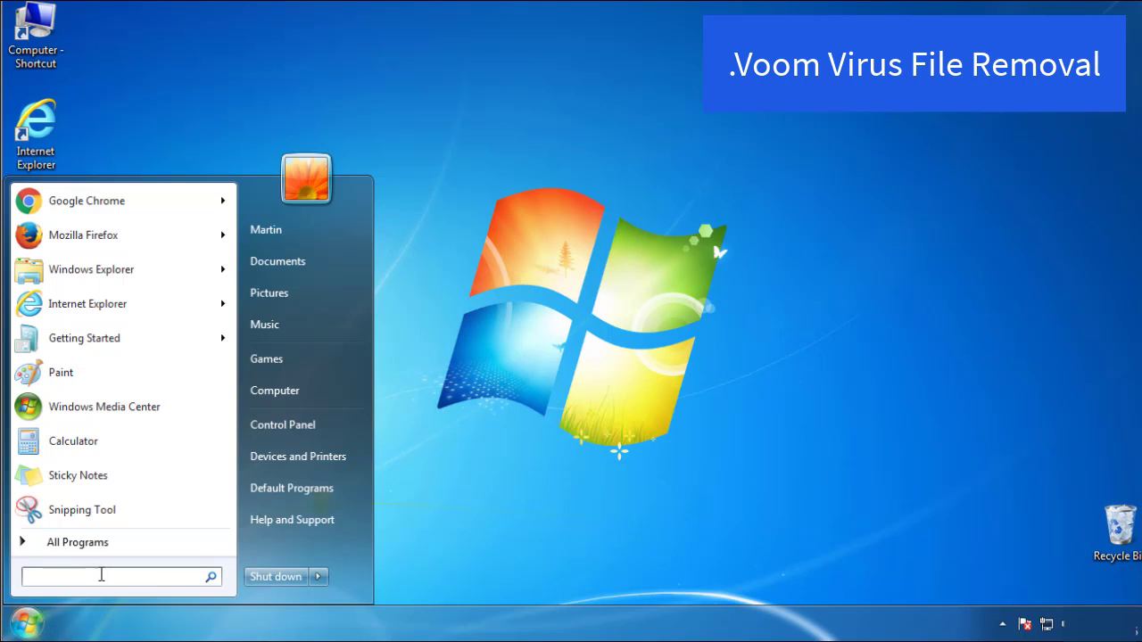
type("mscon")
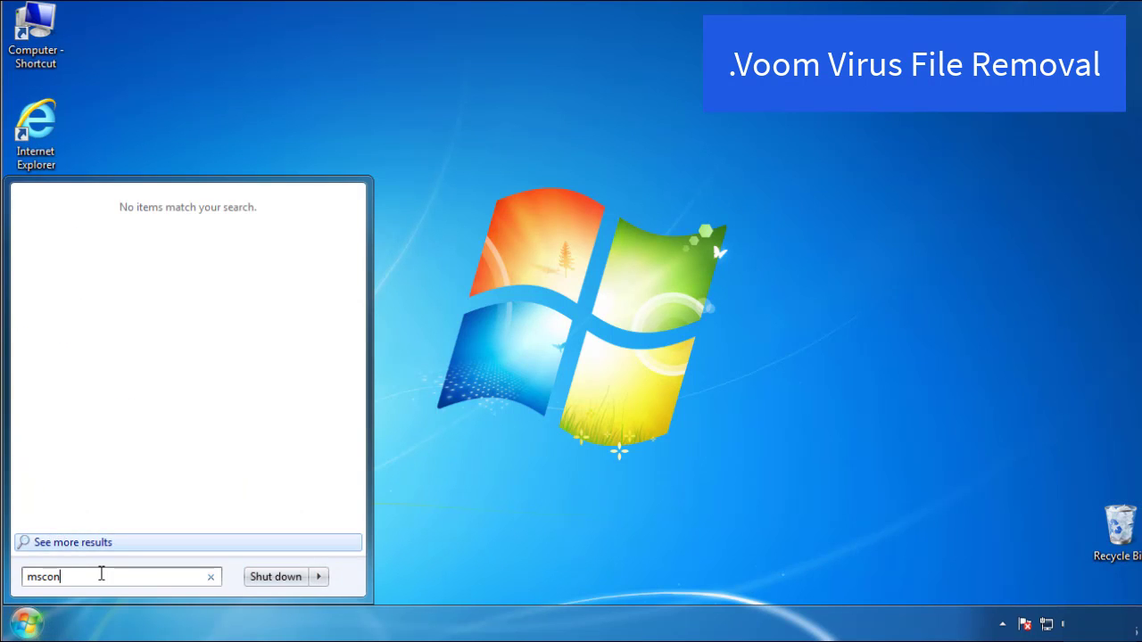
type("fig")
key("Return")
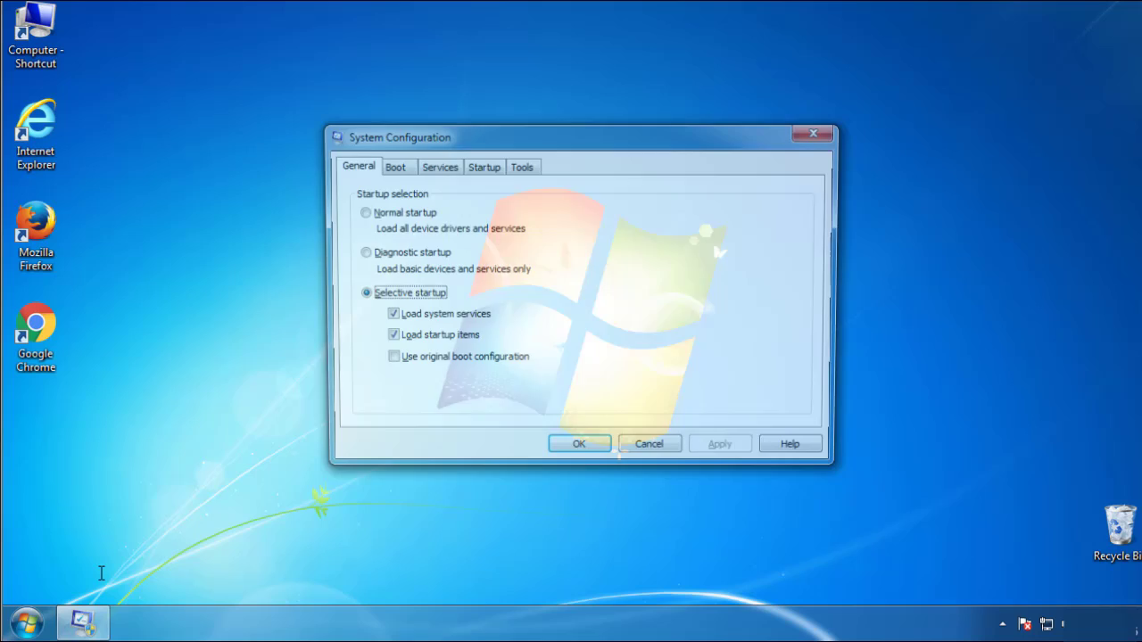
left_click(391, 168)
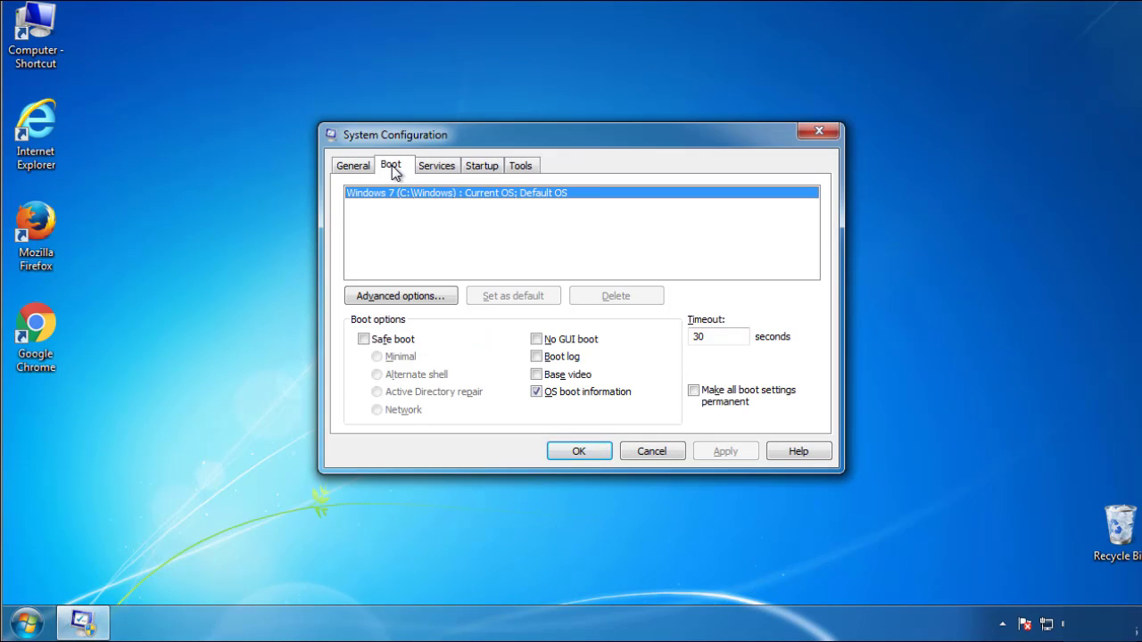
left_click(363, 339)
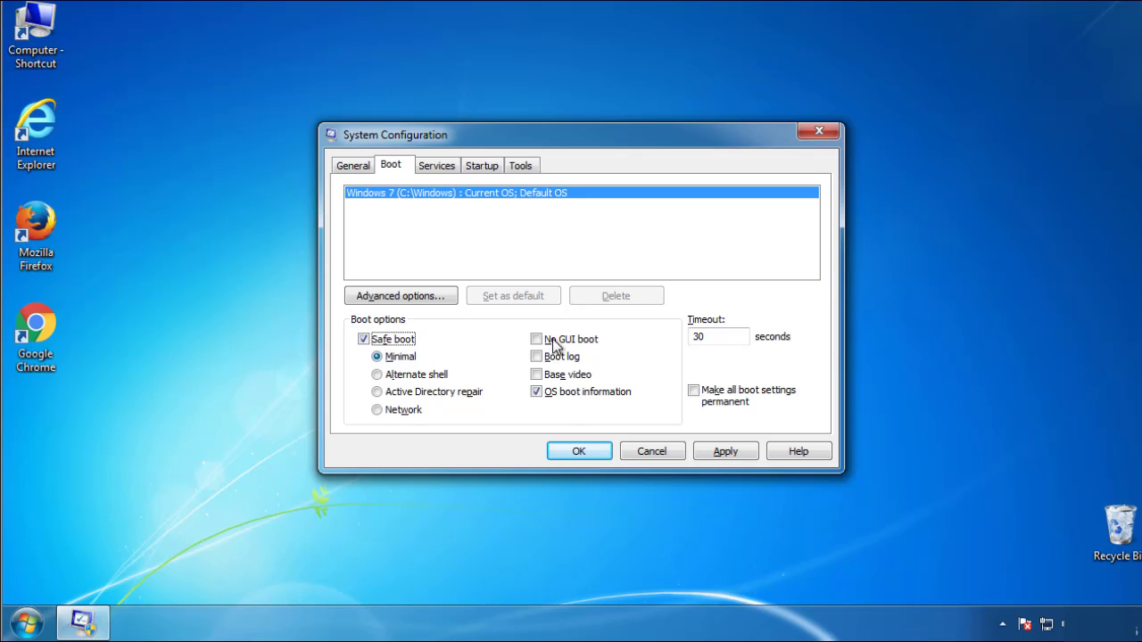
left_click(587, 452)
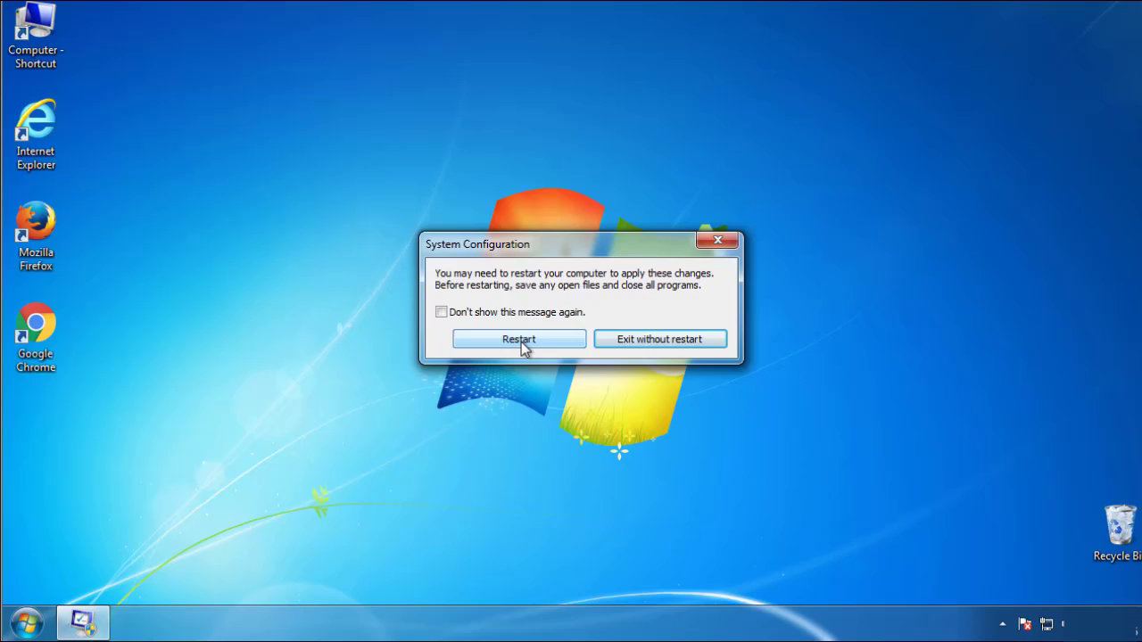
left_click(521, 341)
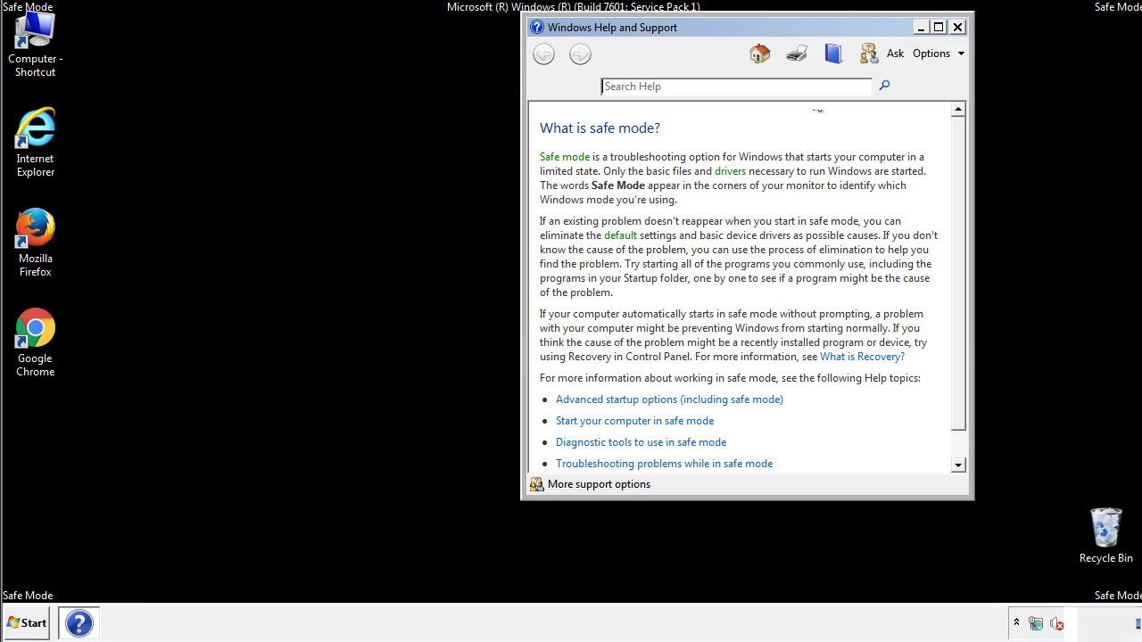
Step: Dismiss Safe Mode help and set Folder Options to show hidden files, folders and drives
left_click(957, 27)
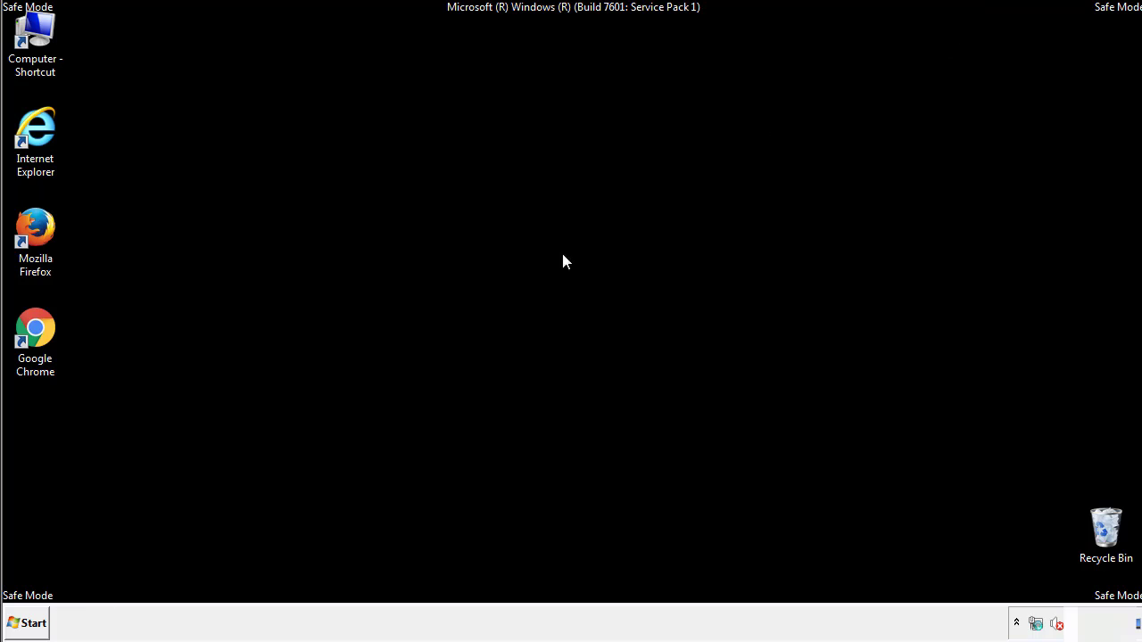
left_click(34, 622)
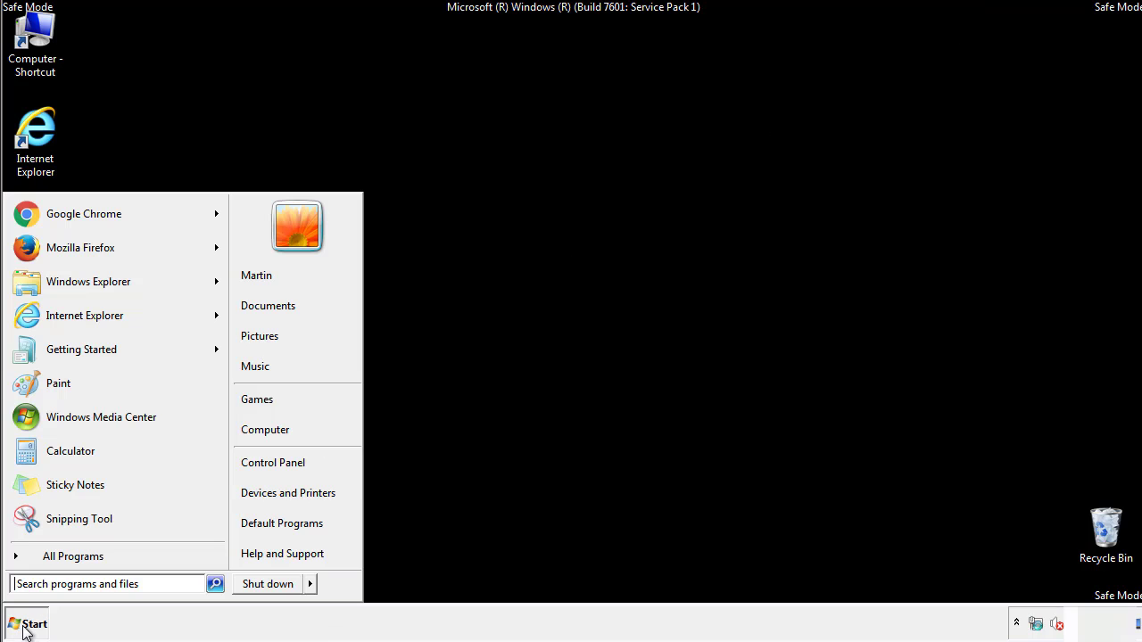
left_click(283, 461)
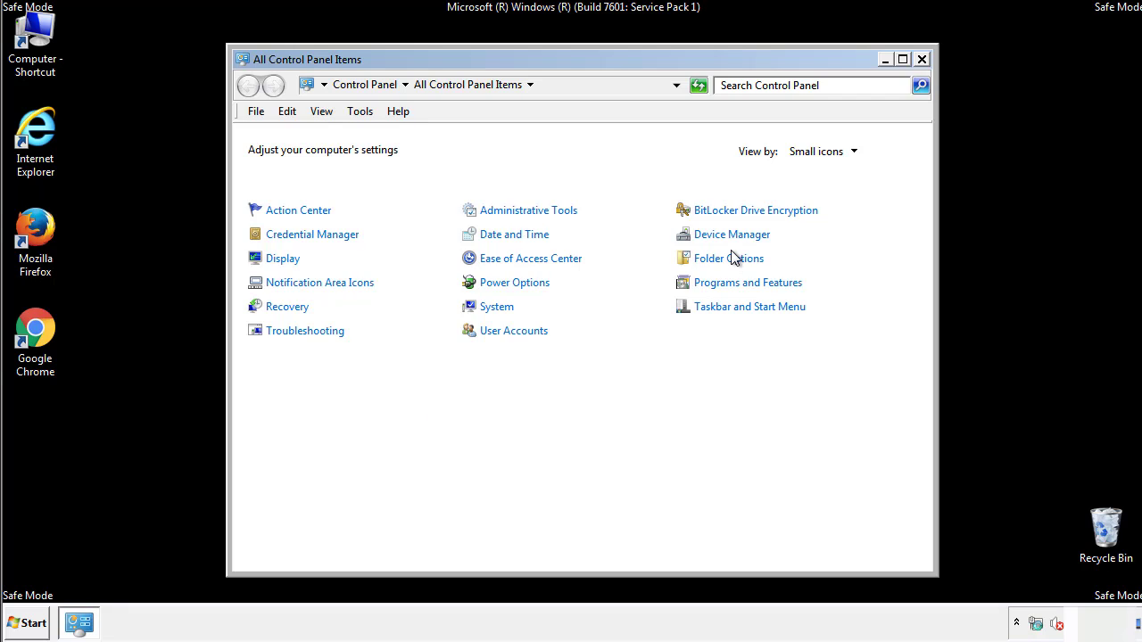
left_click(731, 260)
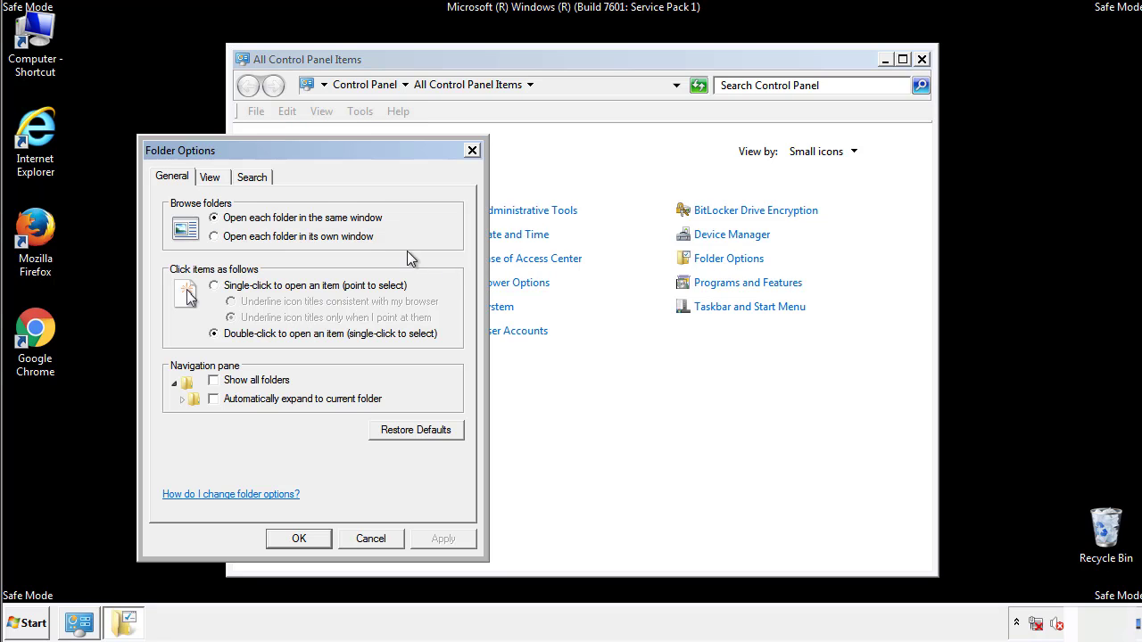
left_click(211, 180)
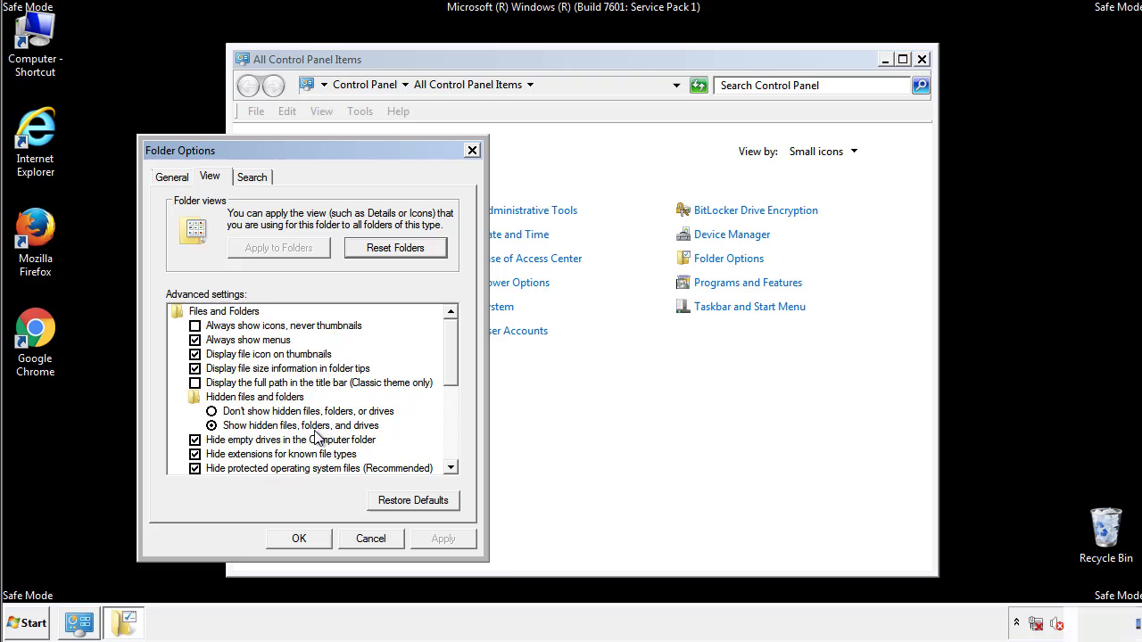
left_click(308, 536)
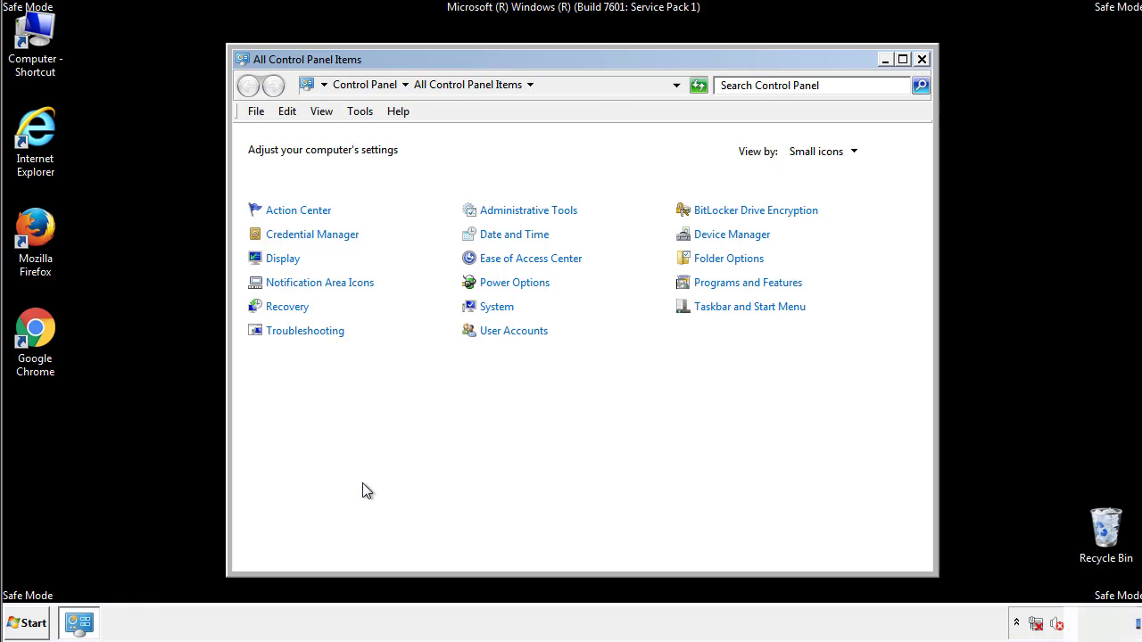
left_click(921, 59)
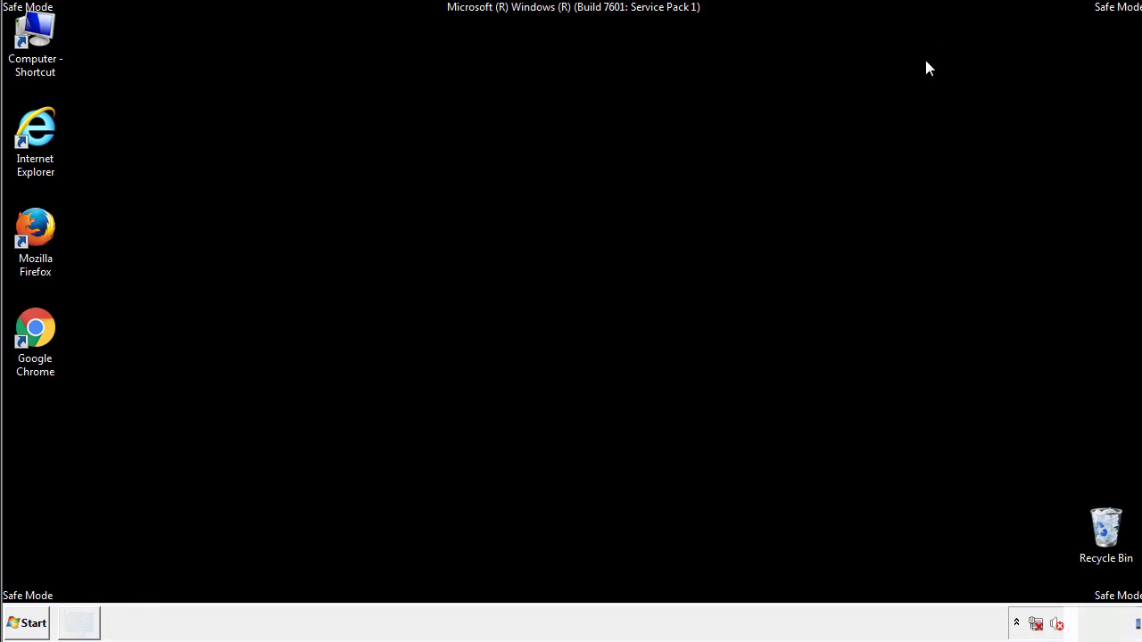
Step: Browse Computer to C:\Windows\System32\drivers\etc and open the hosts file
double_click(36, 34)
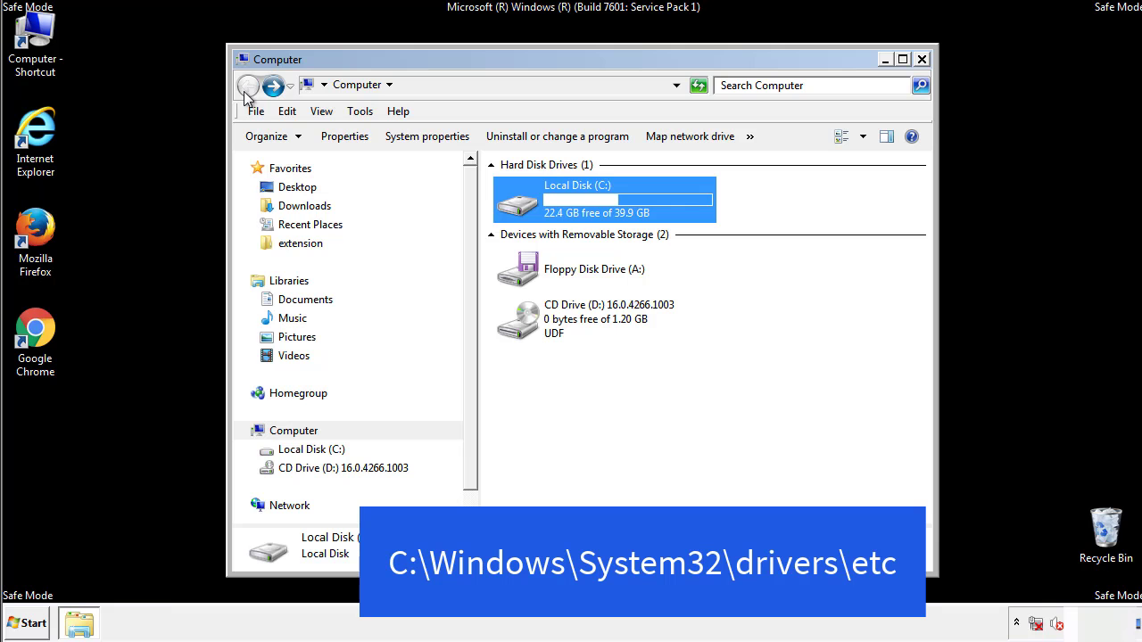
double_click(526, 208)
double_click(520, 325)
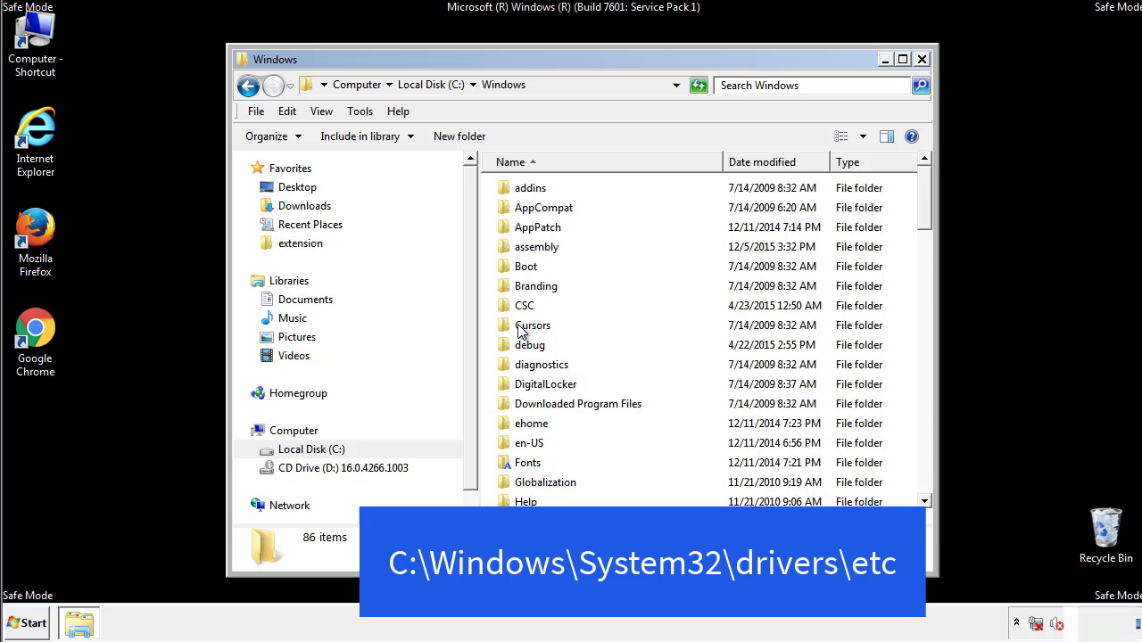
scroll(526, 402, "down", 2)
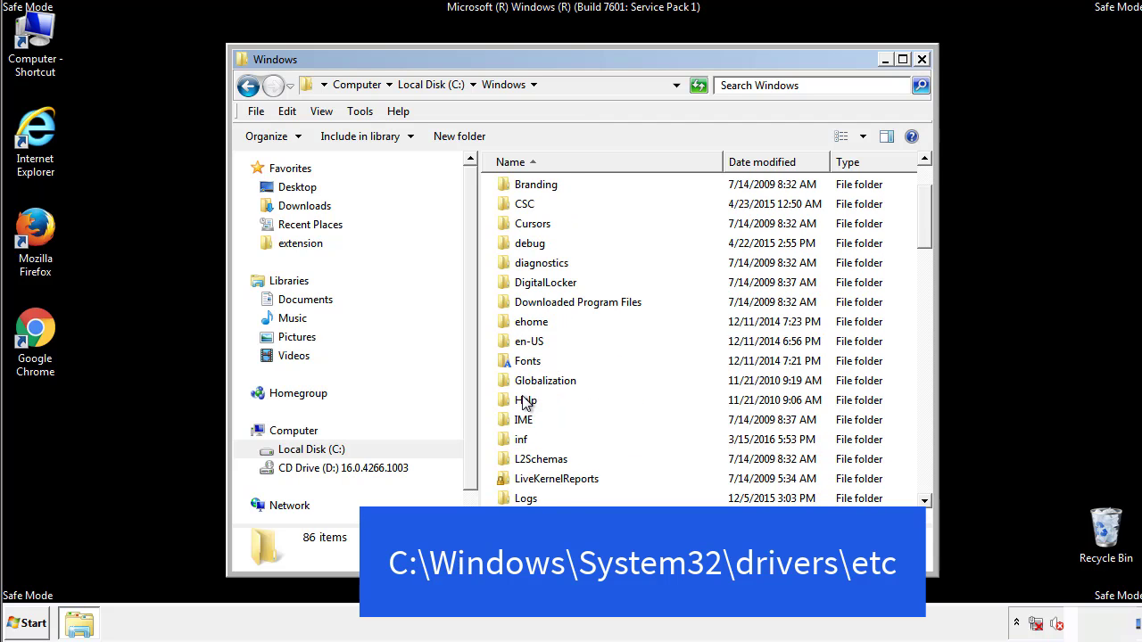
scroll(525, 403, "down", 2)
scroll(525, 404, "down", 2)
scroll(525, 403, "down", 3)
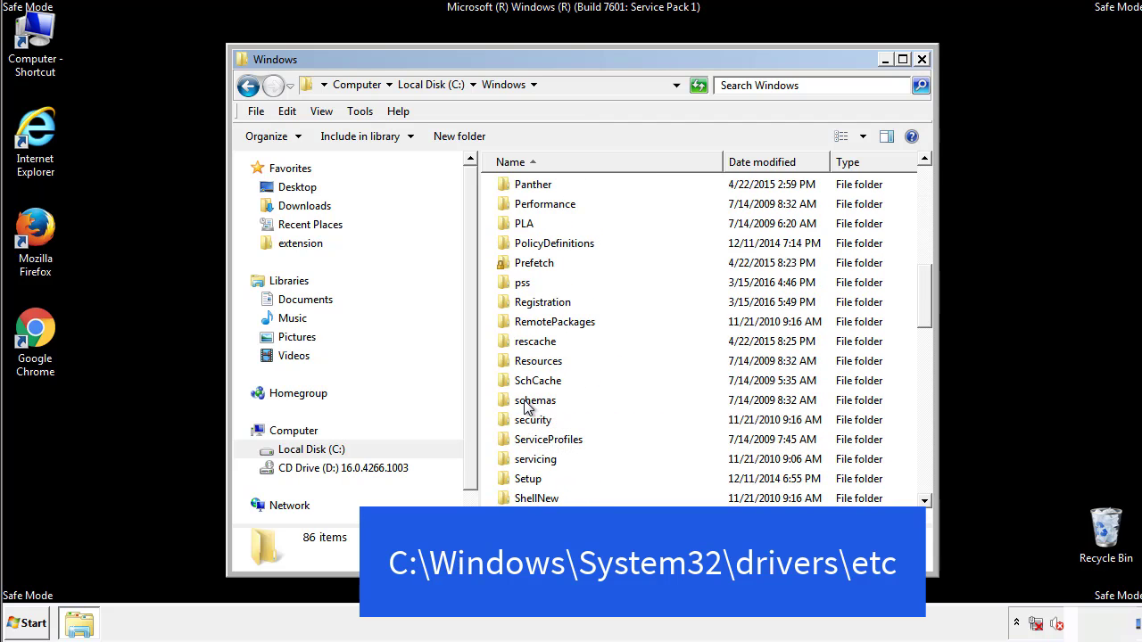
scroll(525, 403, "down", 2)
double_click(539, 462)
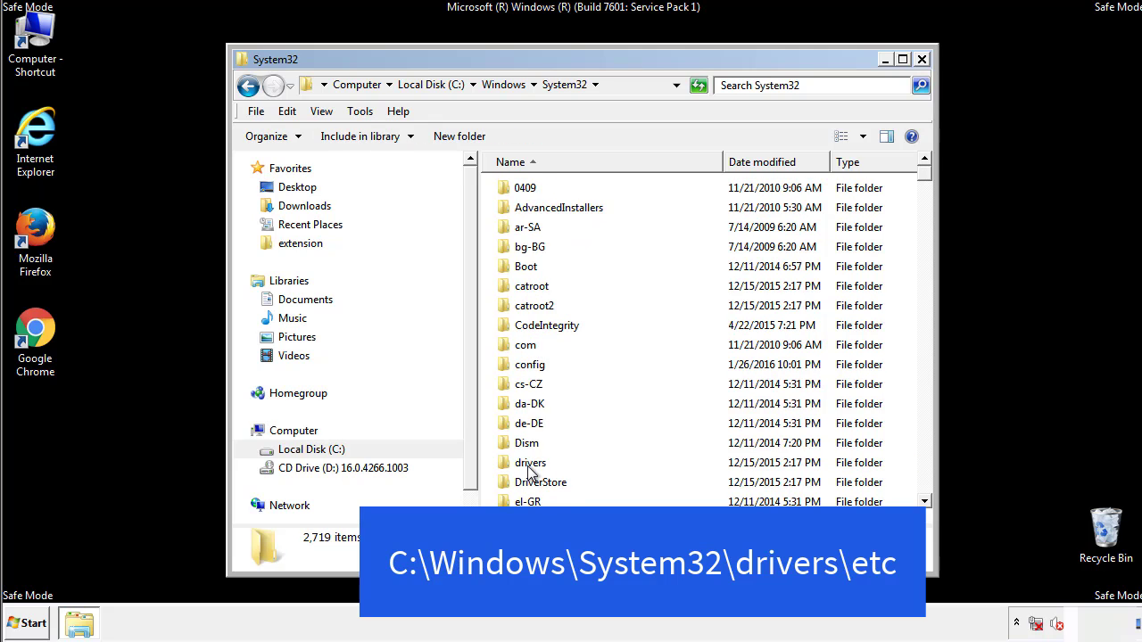
double_click(531, 464)
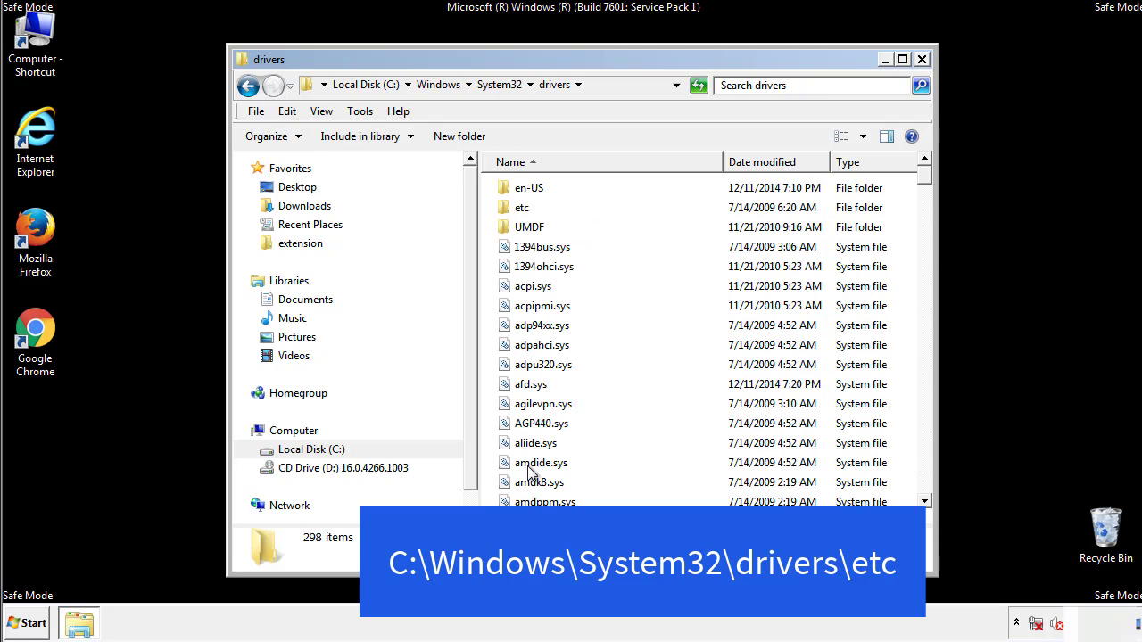
double_click(513, 210)
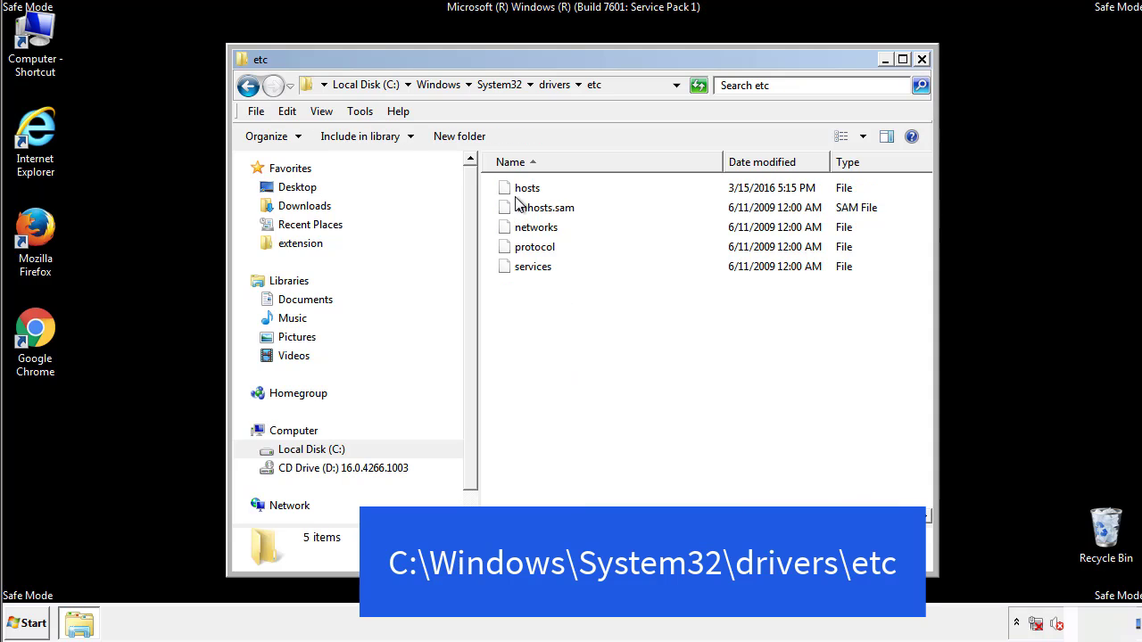
double_click(519, 190)
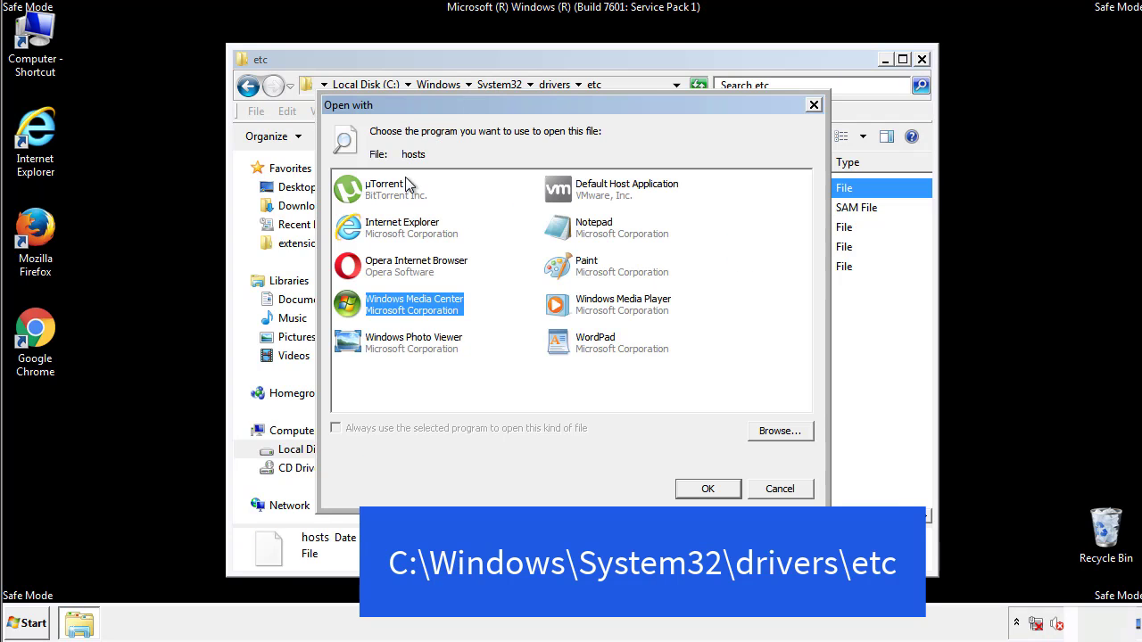
Step: Open the hosts file in Notepad and bring its window fully on screen
left_click(578, 233)
left_click(705, 489)
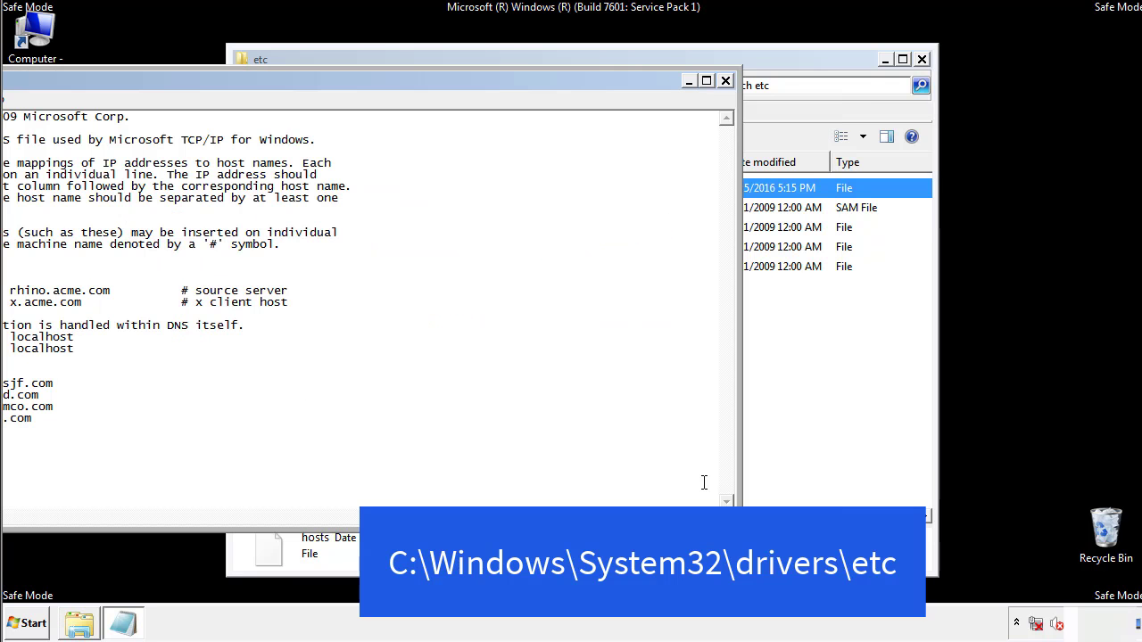
left_click_drag(466, 82, 726, 97)
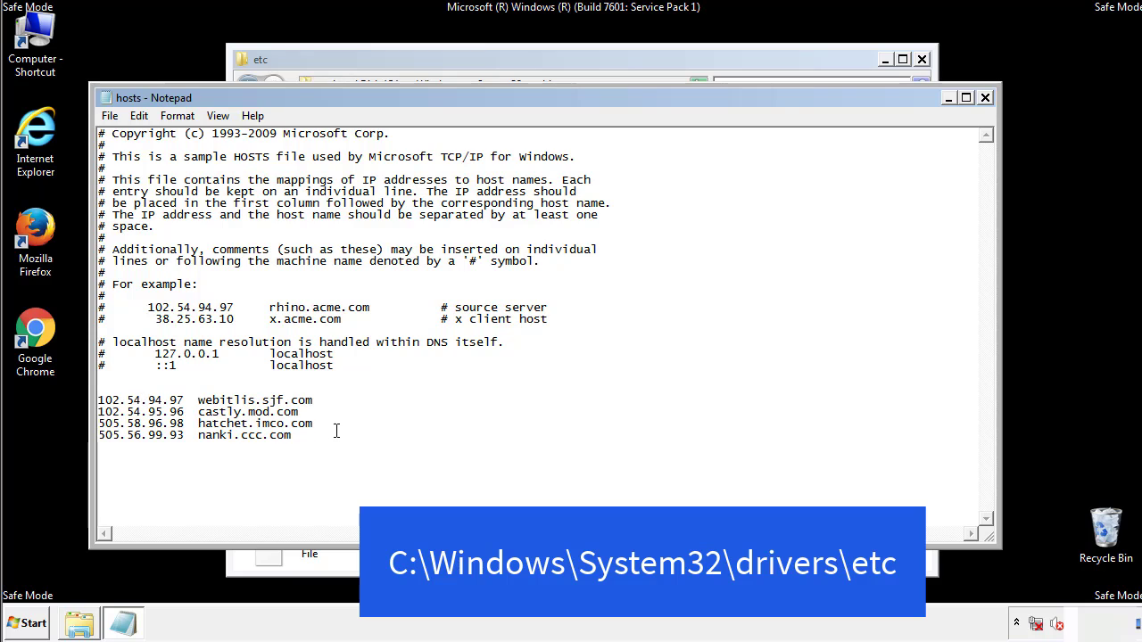
Step: Delete the four extra IP/host lines, save hosts, and close the etc folder
mouse_move(319, 437)
left_mouse_down()
mouse_move(203, 425)
mouse_move(120, 395)
left_mouse_up()
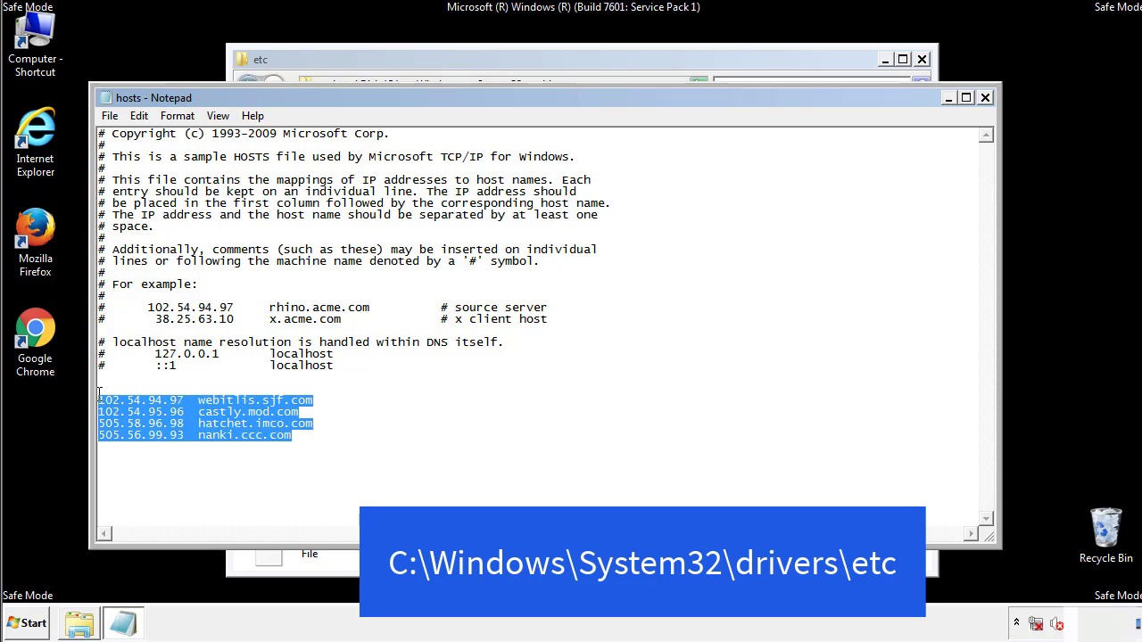
key("Delete")
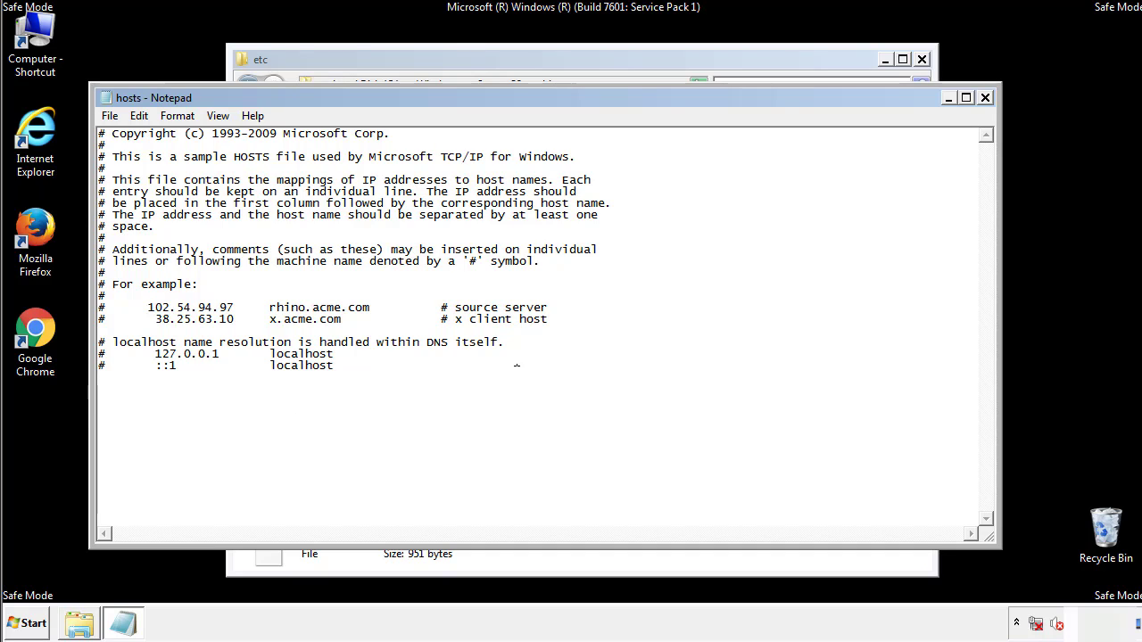
left_click(986, 98)
left_click(504, 326)
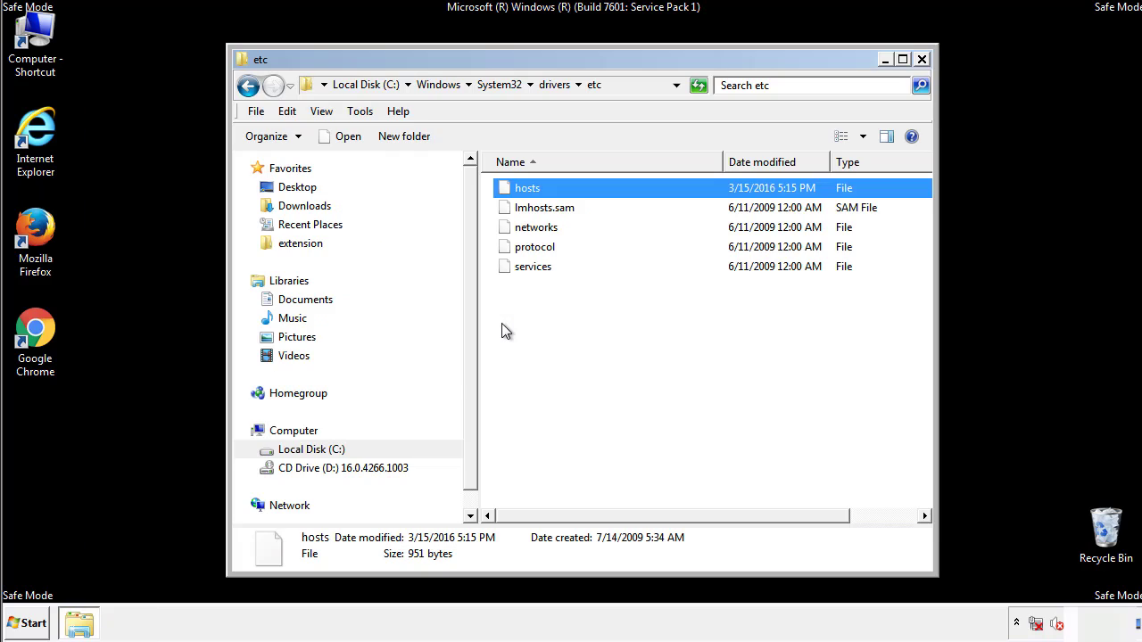
left_click(501, 324)
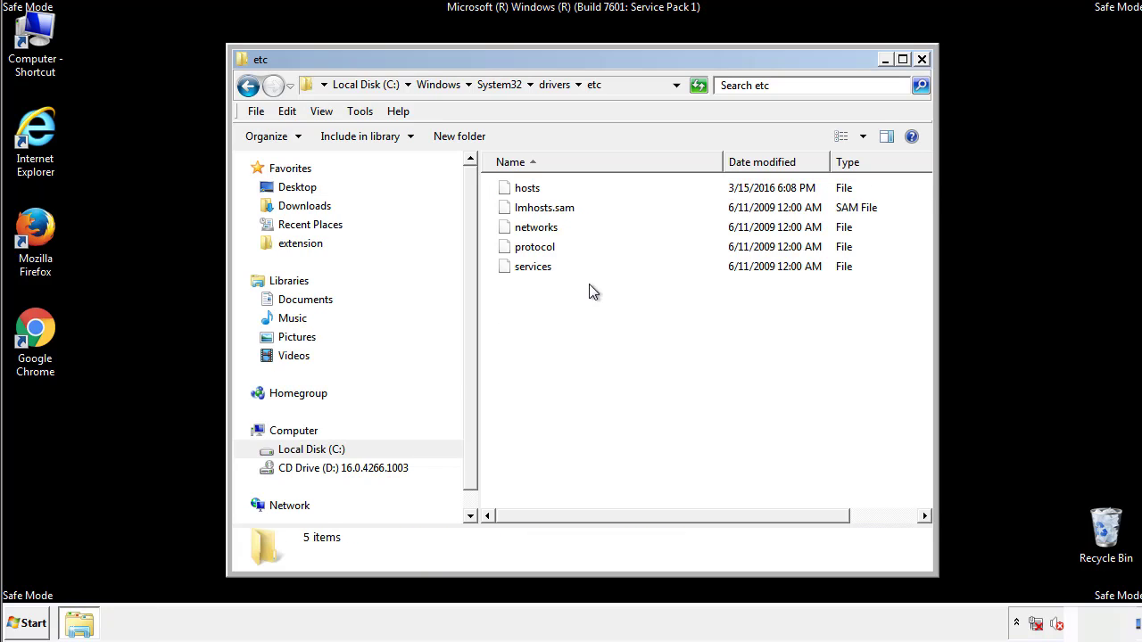
left_click(922, 59)
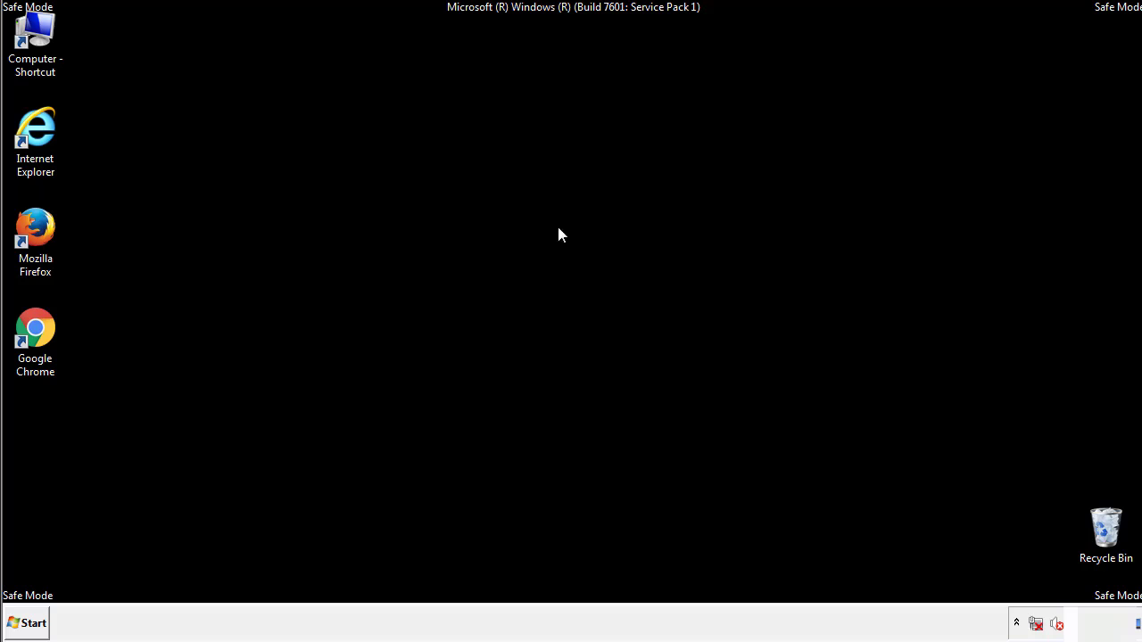
Step: Open the All Programs Startup folder in a file window
left_click(28, 623)
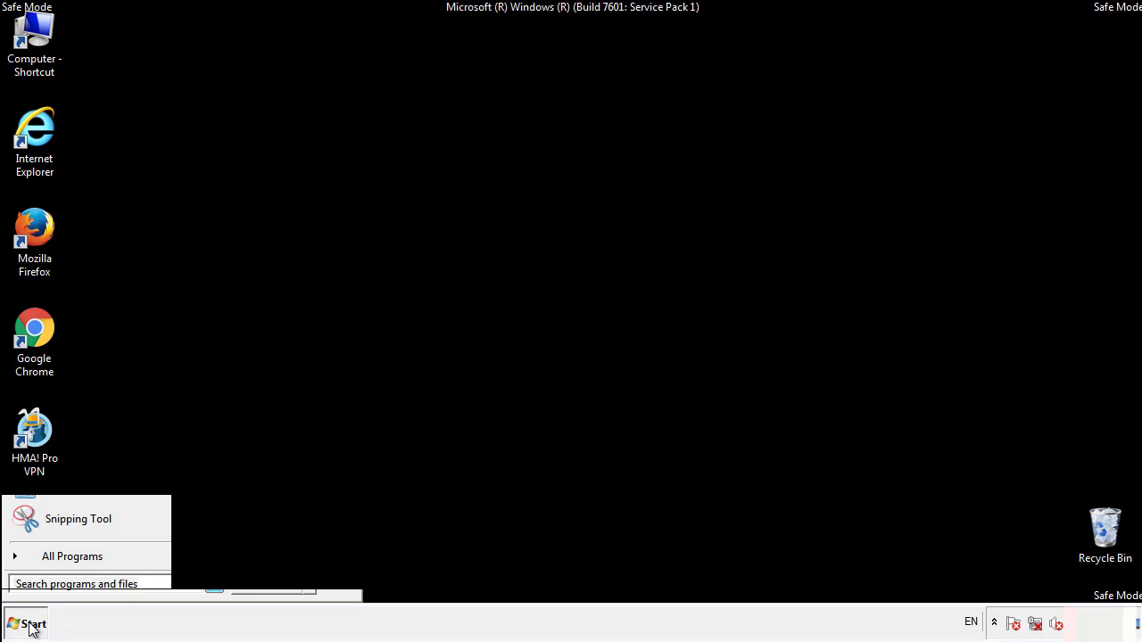
left_click(51, 563)
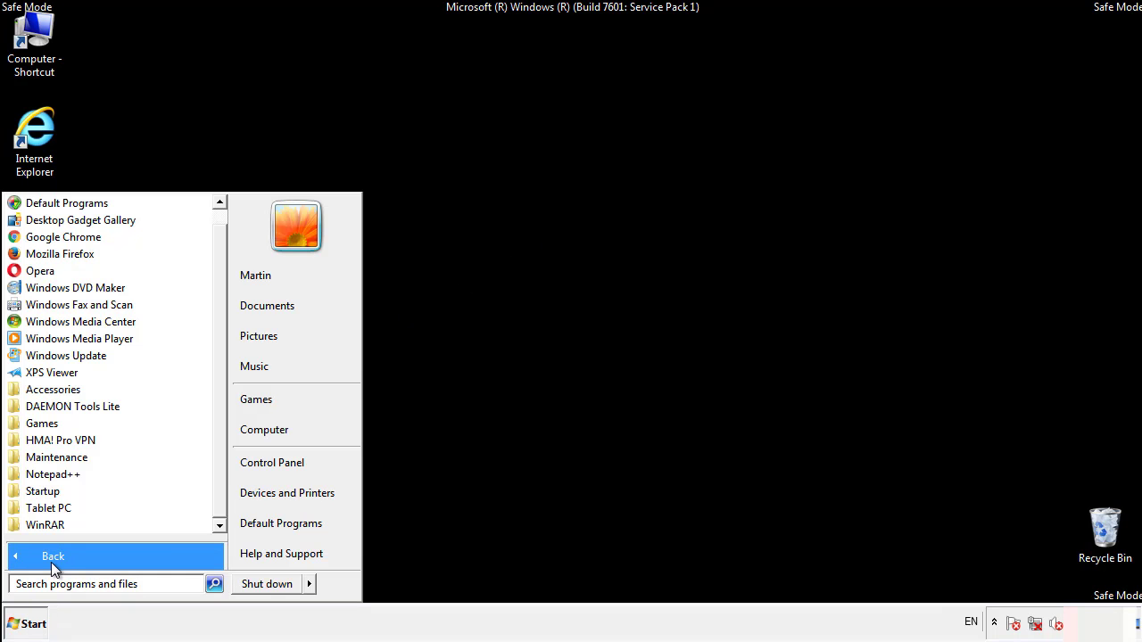
right_click(52, 486)
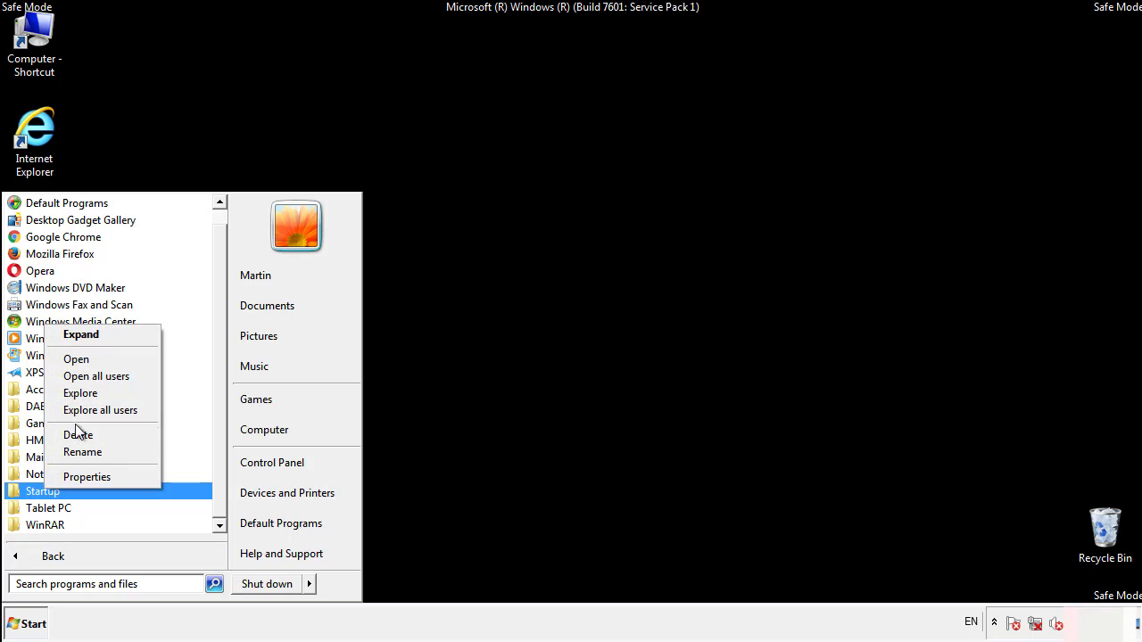
left_click(86, 360)
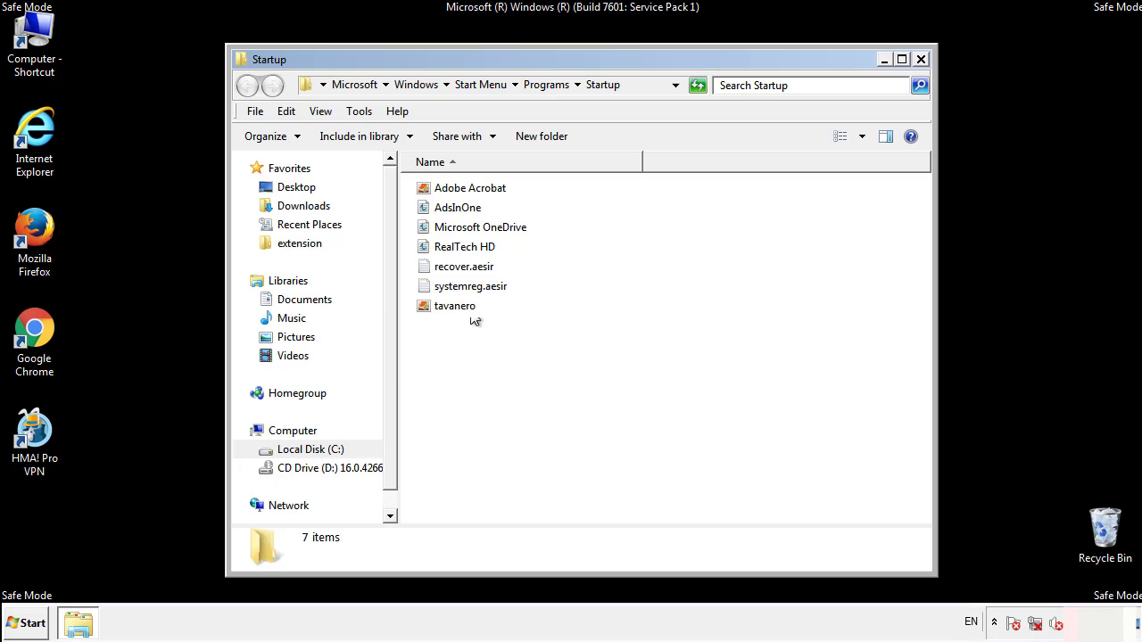
Step: Delete AdsInOne, recover.aesir, systemreg.aesir and tavanero from Startup, then close the window
left_click(462, 207)
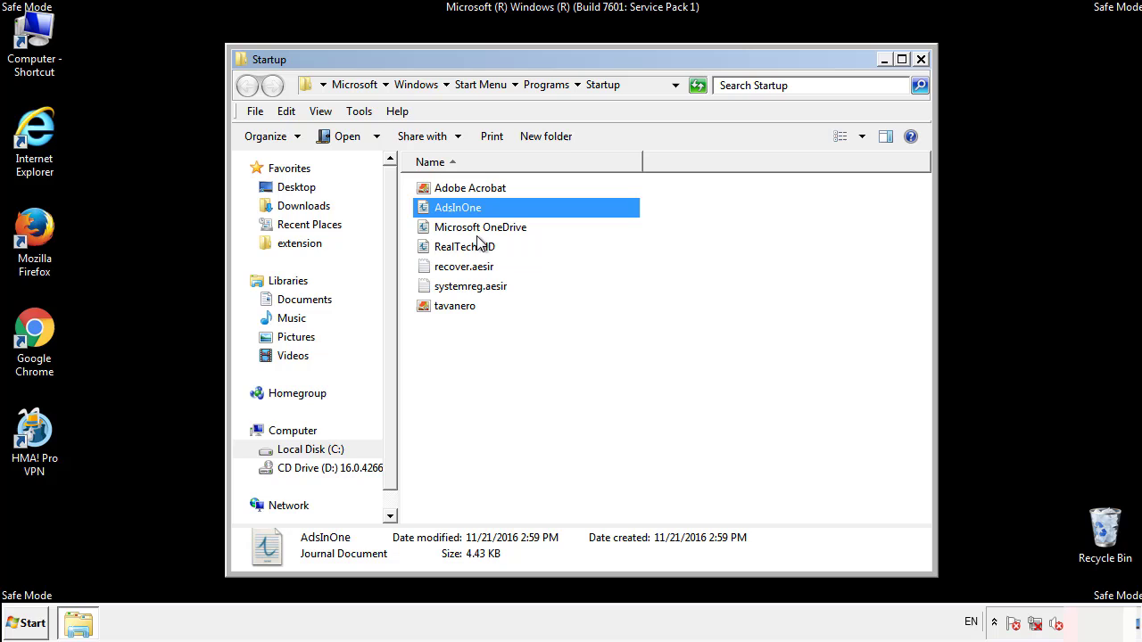
left_click(464, 268, "ctrl")
left_click(471, 286, "ctrl")
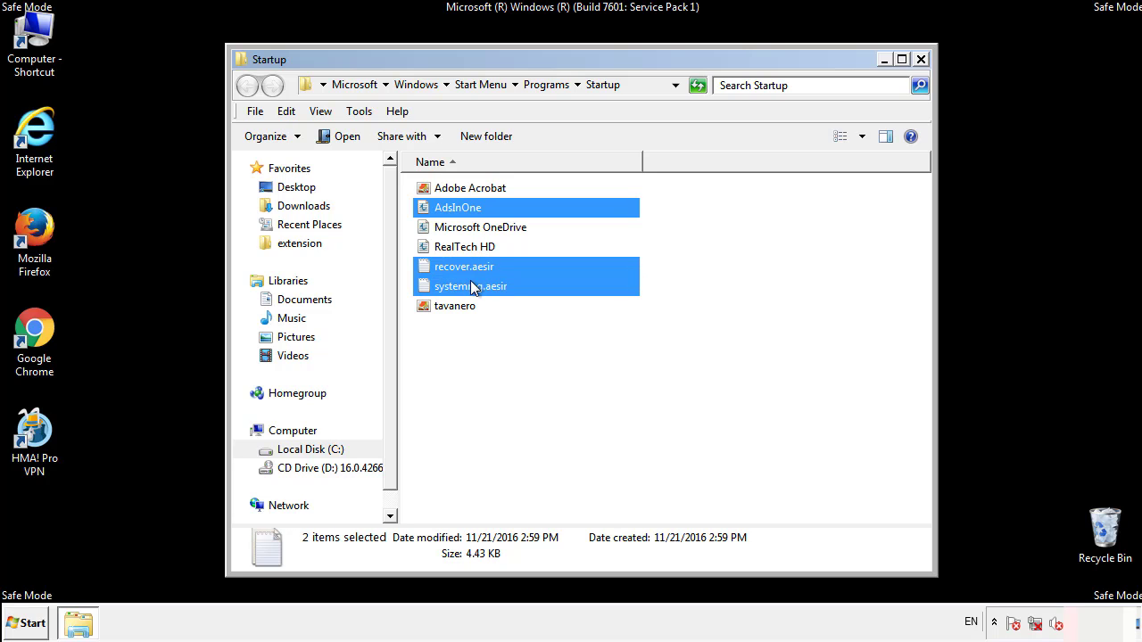
left_click(456, 306, "ctrl")
right_click(451, 306)
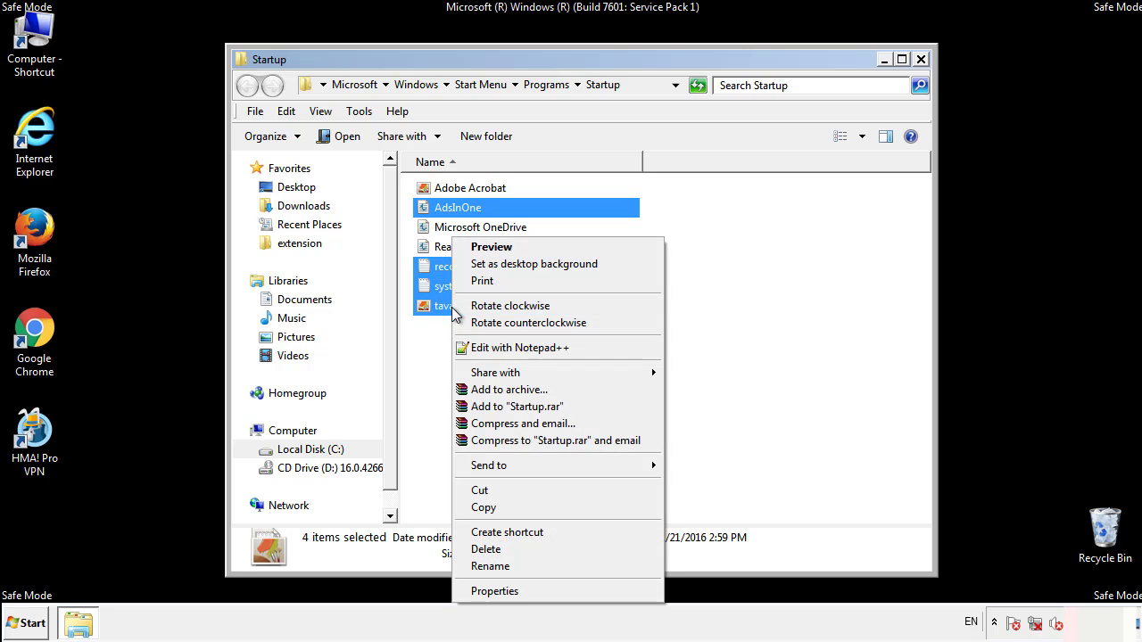
left_click(483, 549)
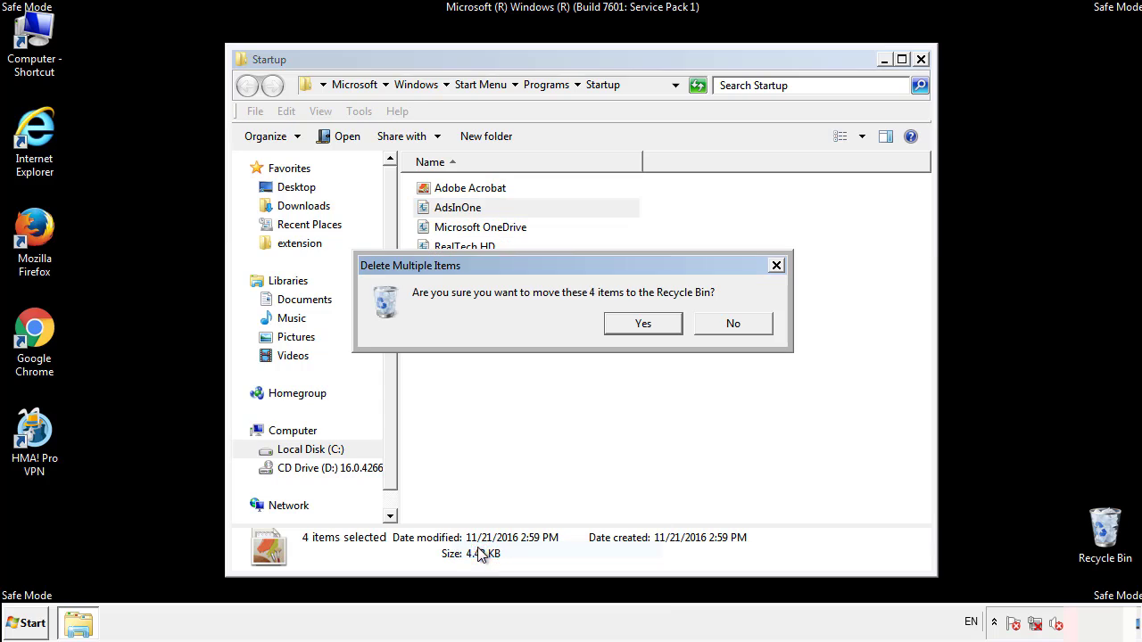
left_click(637, 324)
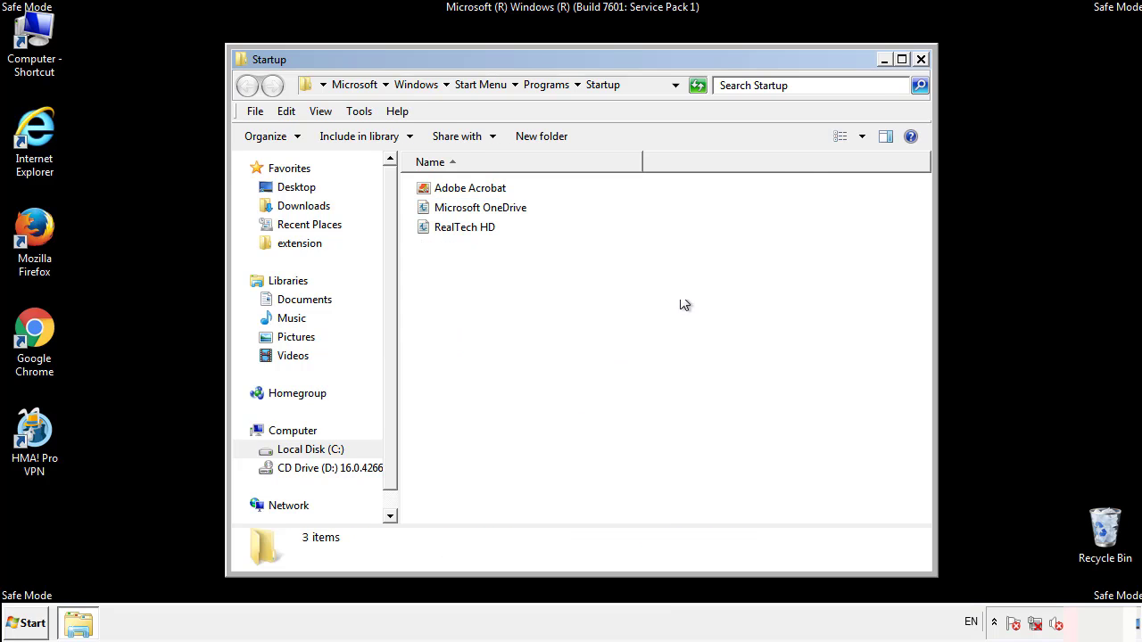
left_click(923, 66)
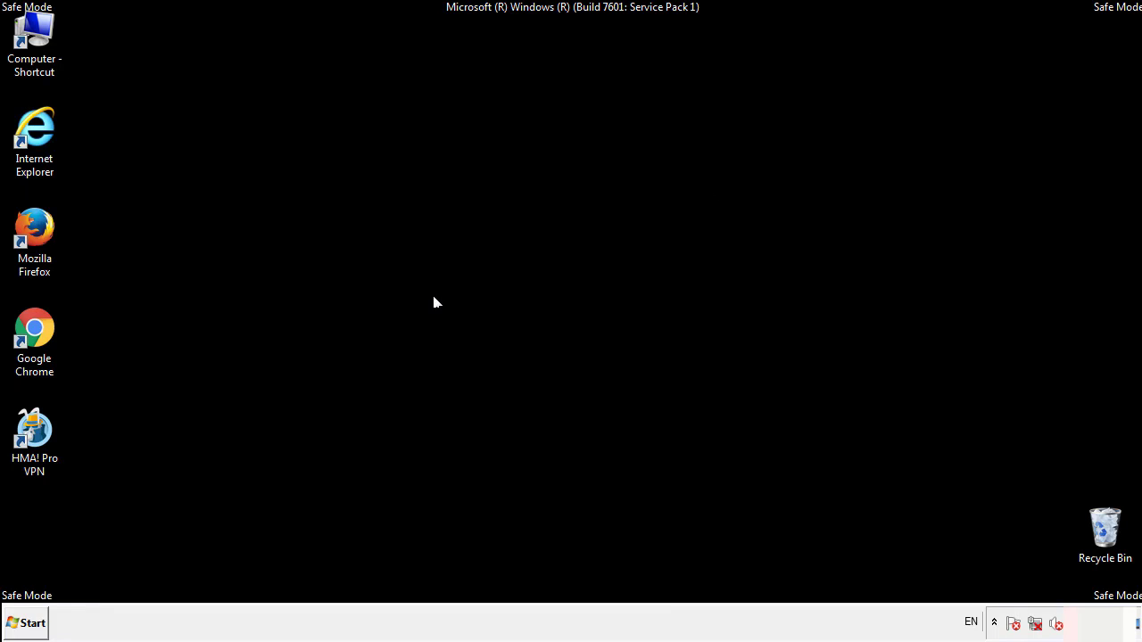
Step: Launch Registry Editor by searching regedit from the Start menu
left_click(27, 624)
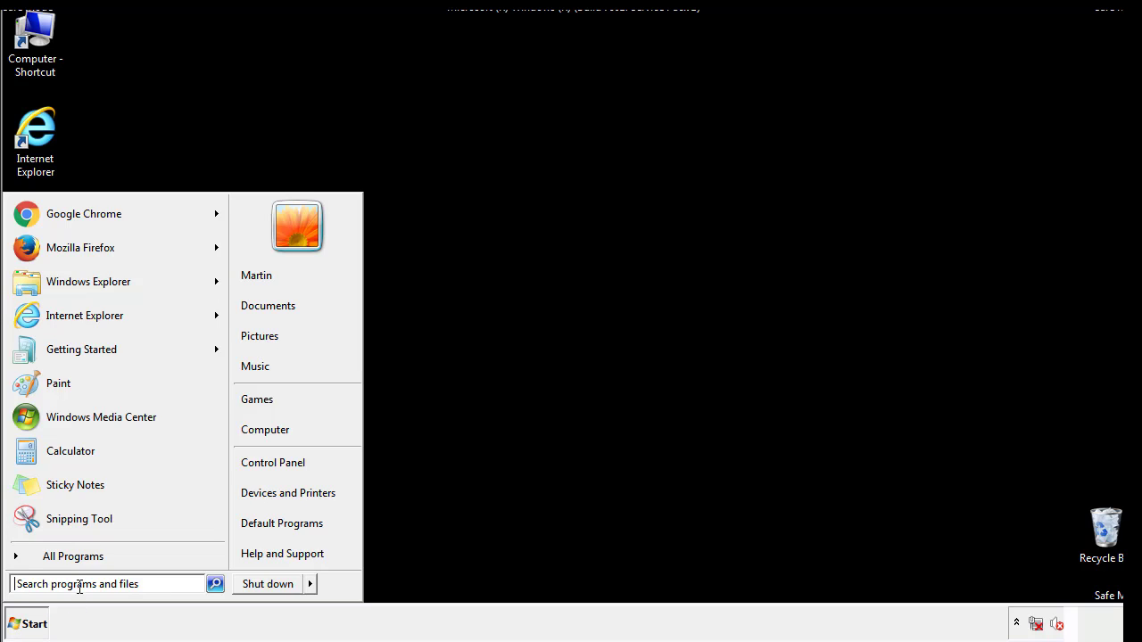
type("reged")
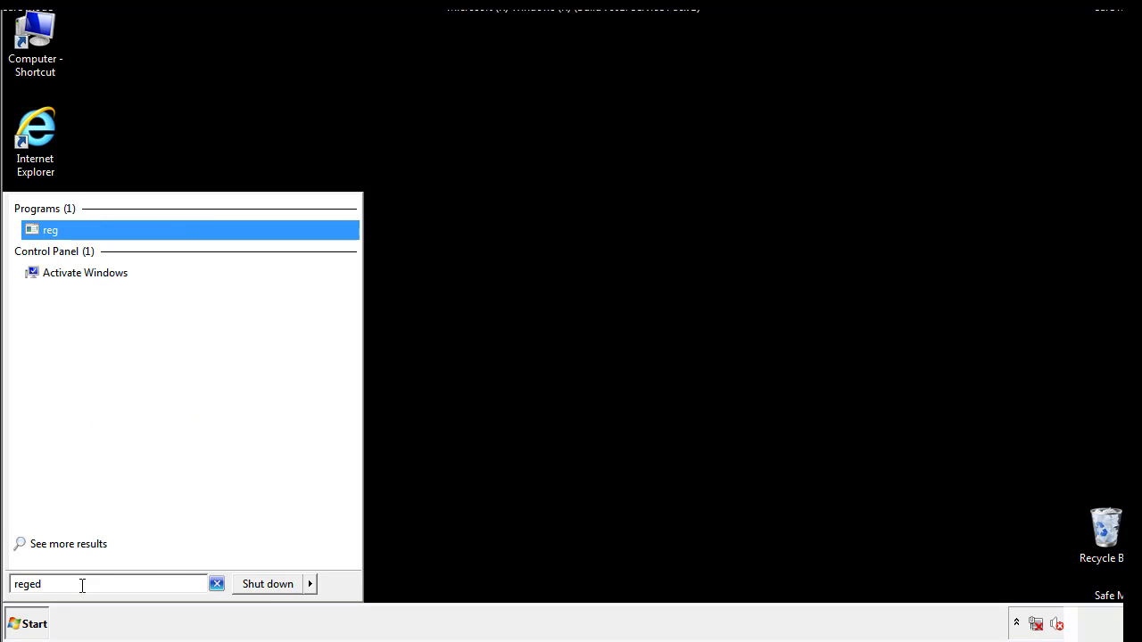
type("it")
key("Return")
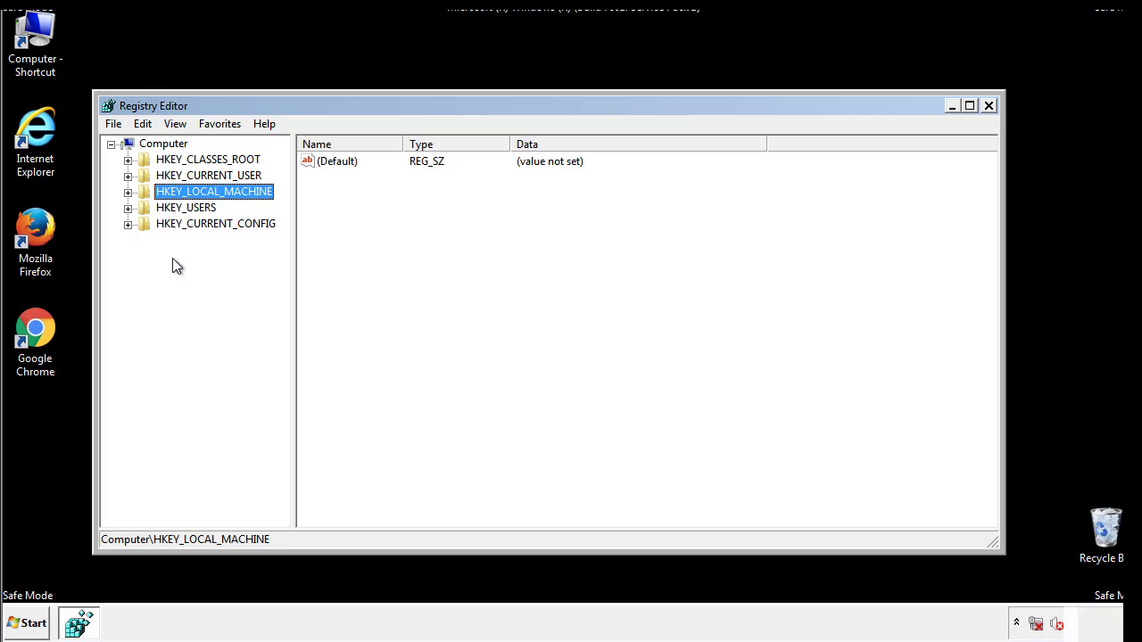
Step: Expand HKEY_LOCAL_MACHINE\SOFTWARE\Microsoft\Windows\CurrentVersion to reveal Run and RunOnce
left_click(128, 192)
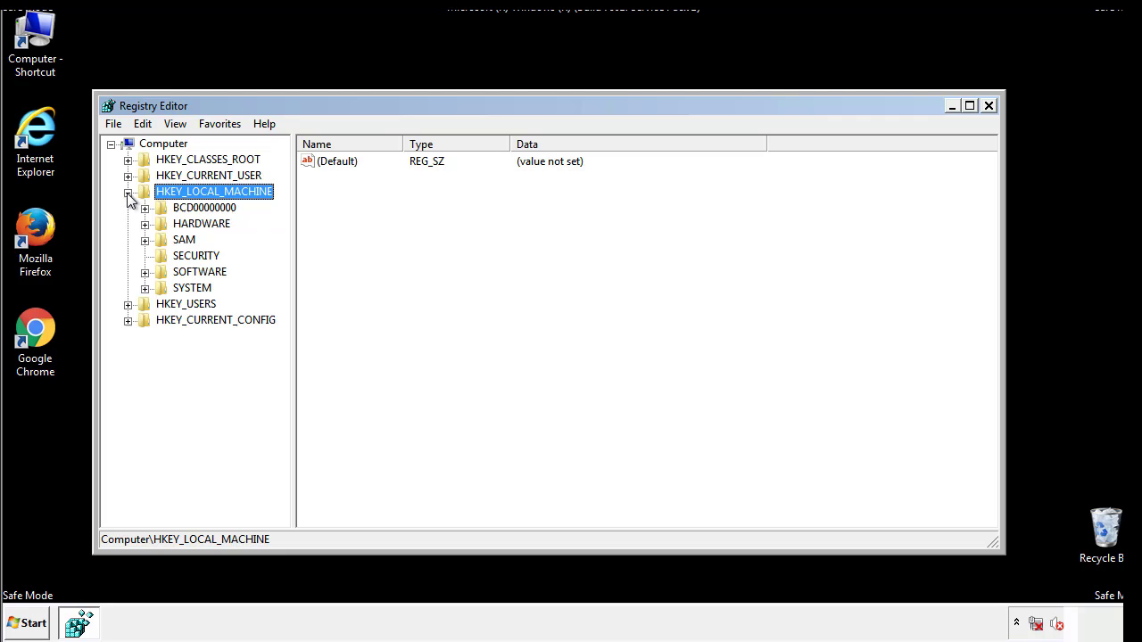
left_click(144, 272)
left_click_drag(281, 263, 282, 295)
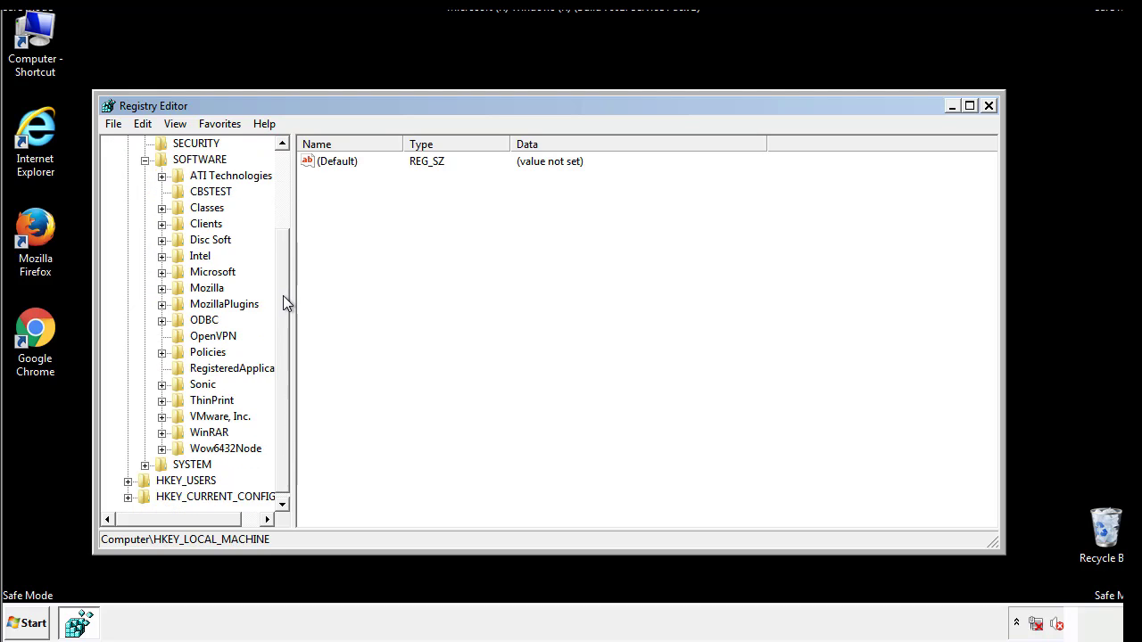
left_click(161, 272)
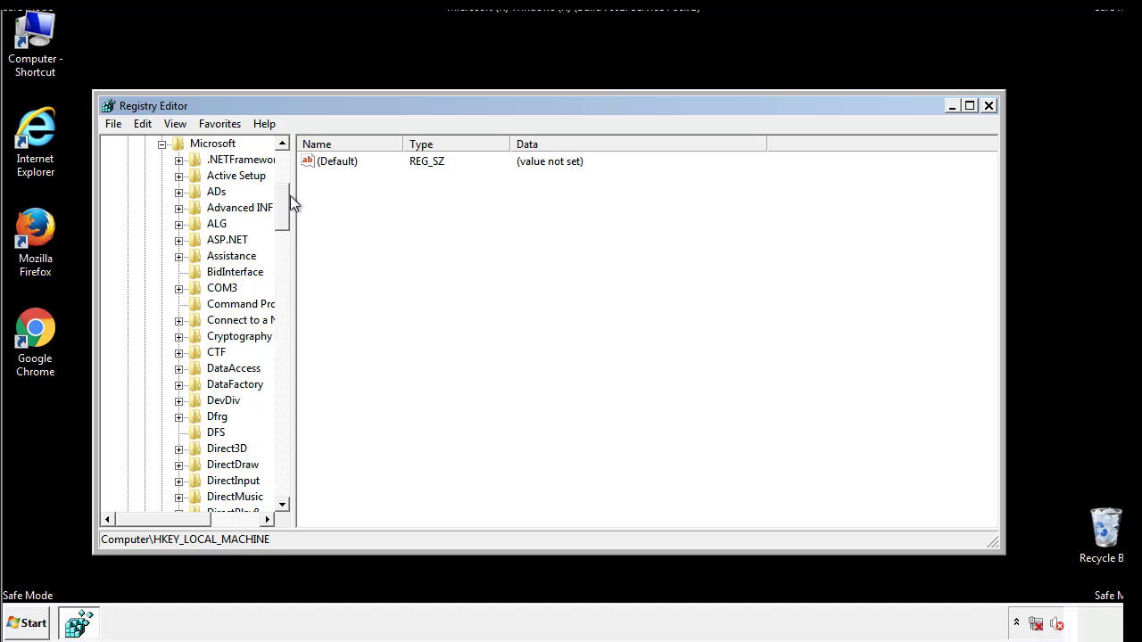
left_click_drag(281, 218, 280, 461)
left_click(180, 272)
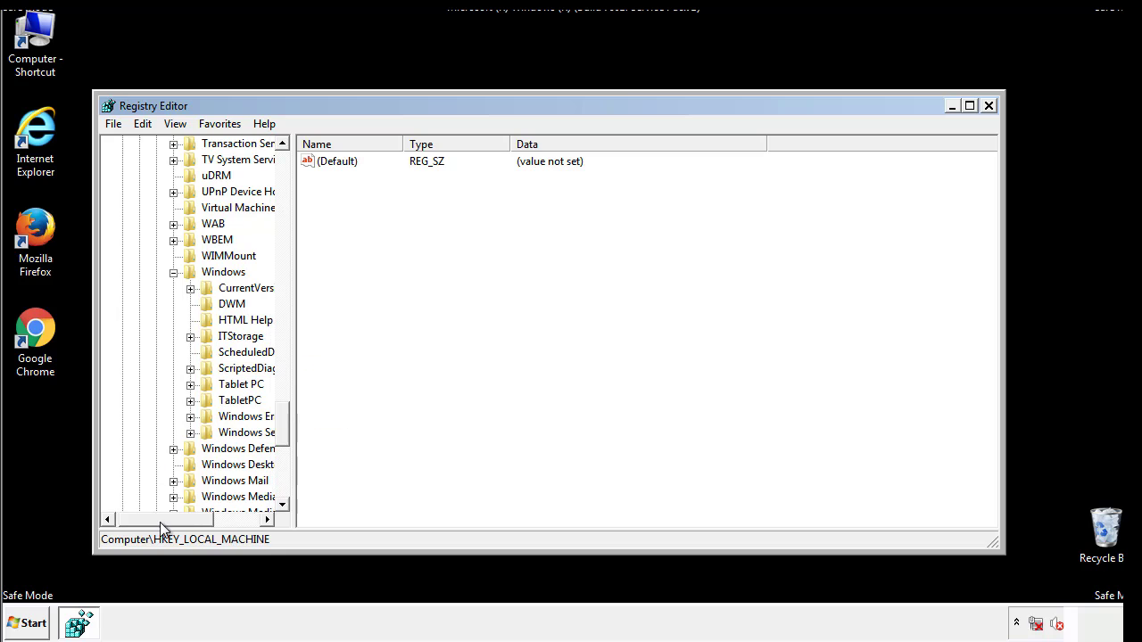
left_click_drag(159, 520, 182, 521)
left_click(147, 288)
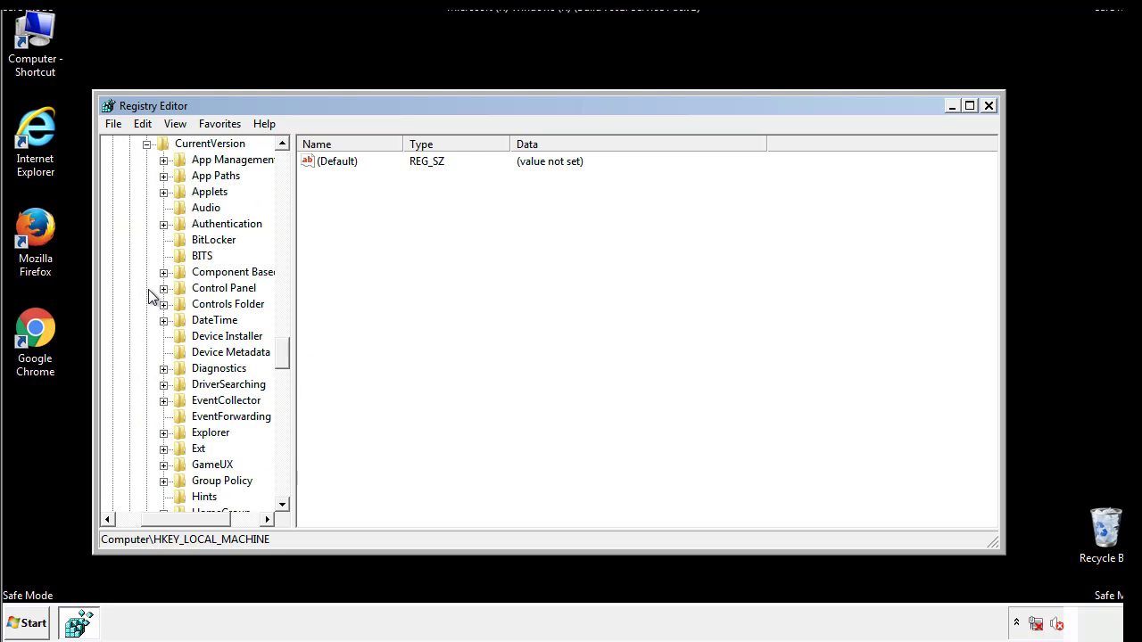
mouse_move(288, 357)
left_mouse_down()
mouse_move(285, 434)
mouse_move(282, 415)
left_mouse_up()
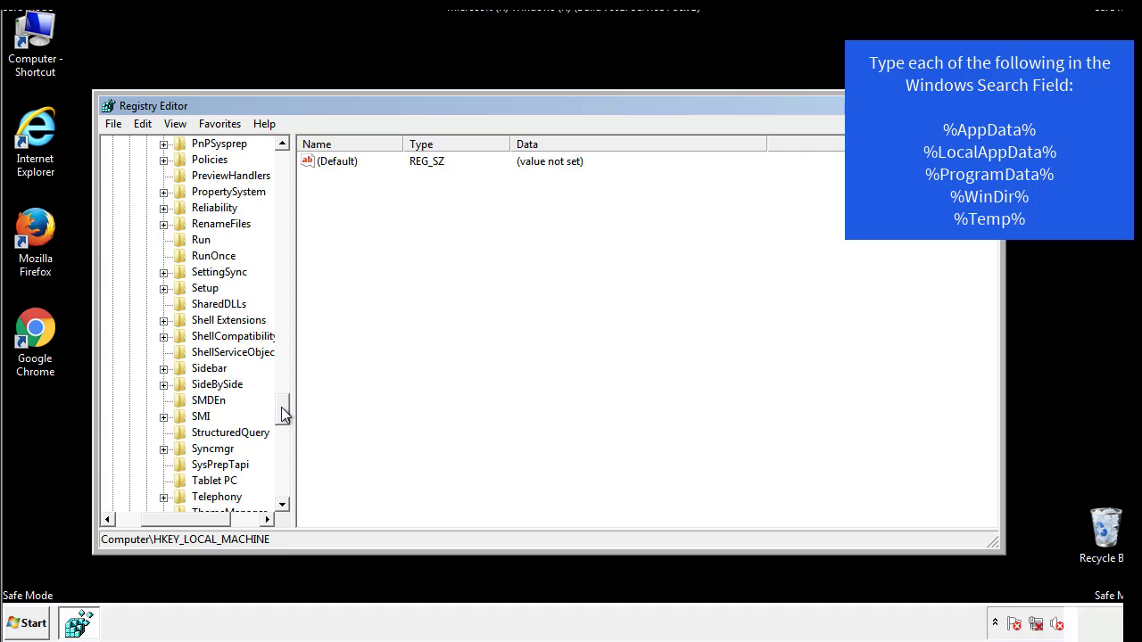
Step: Delete the tappi.loc value from the HKLM Run key
left_click(189, 242)
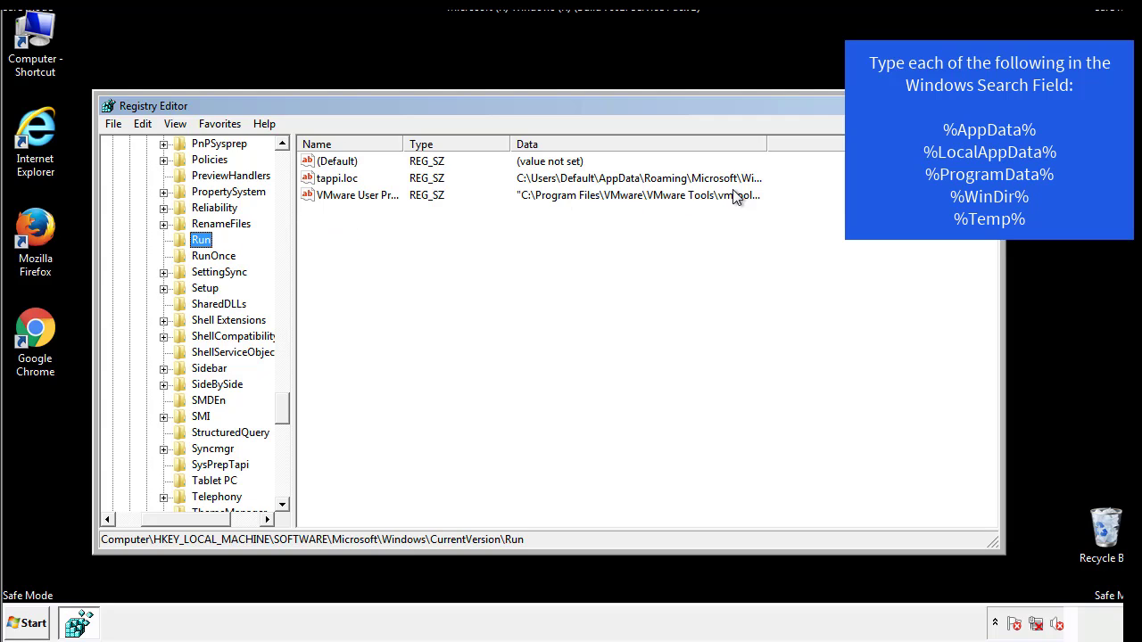
right_click(333, 182)
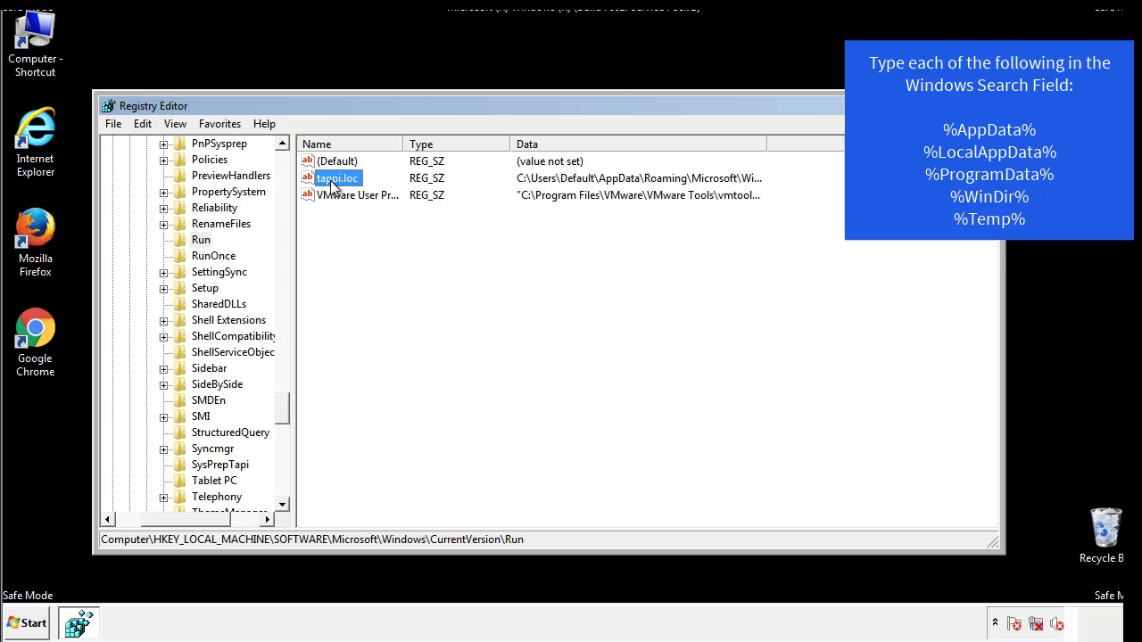
left_click(356, 232)
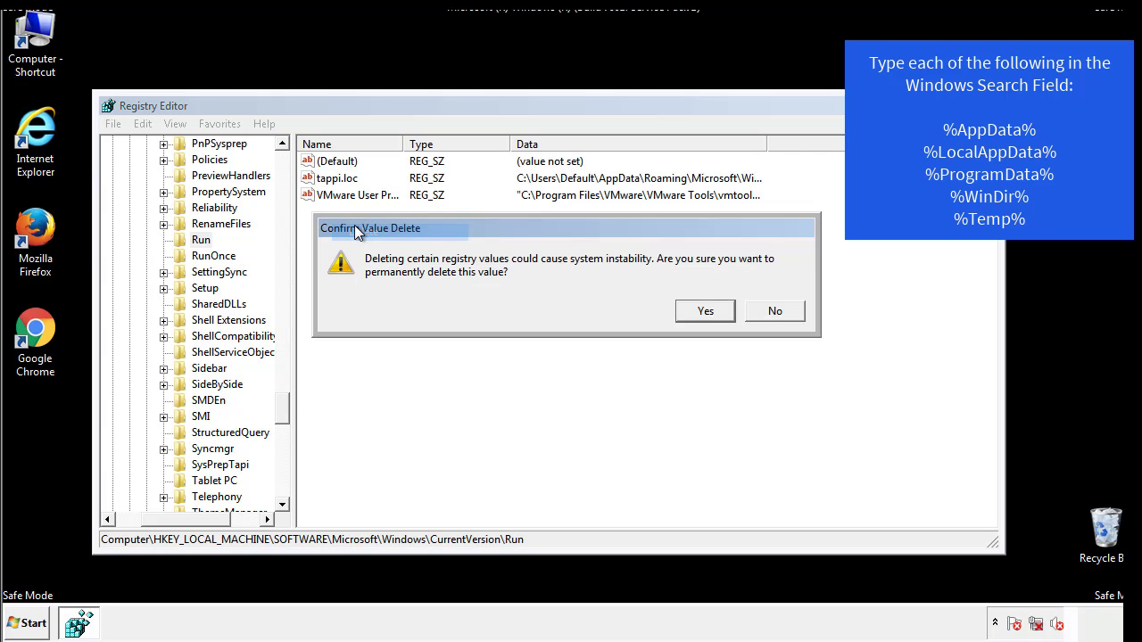
left_click(694, 314)
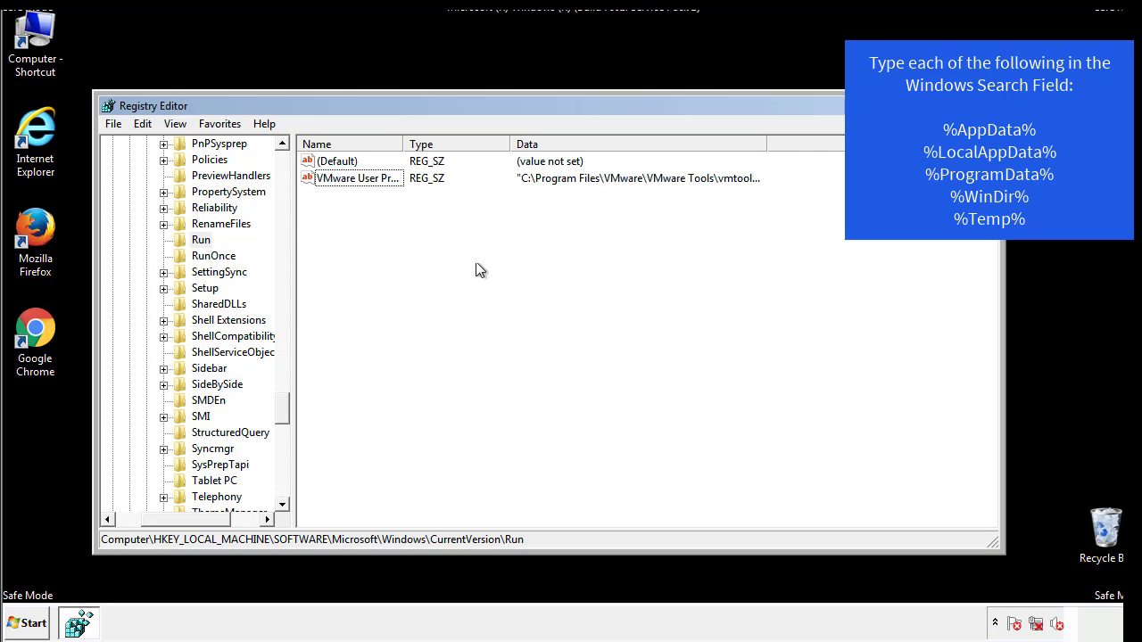
left_click_drag(284, 409, 286, 490)
left_click_drag(192, 523, 140, 531)
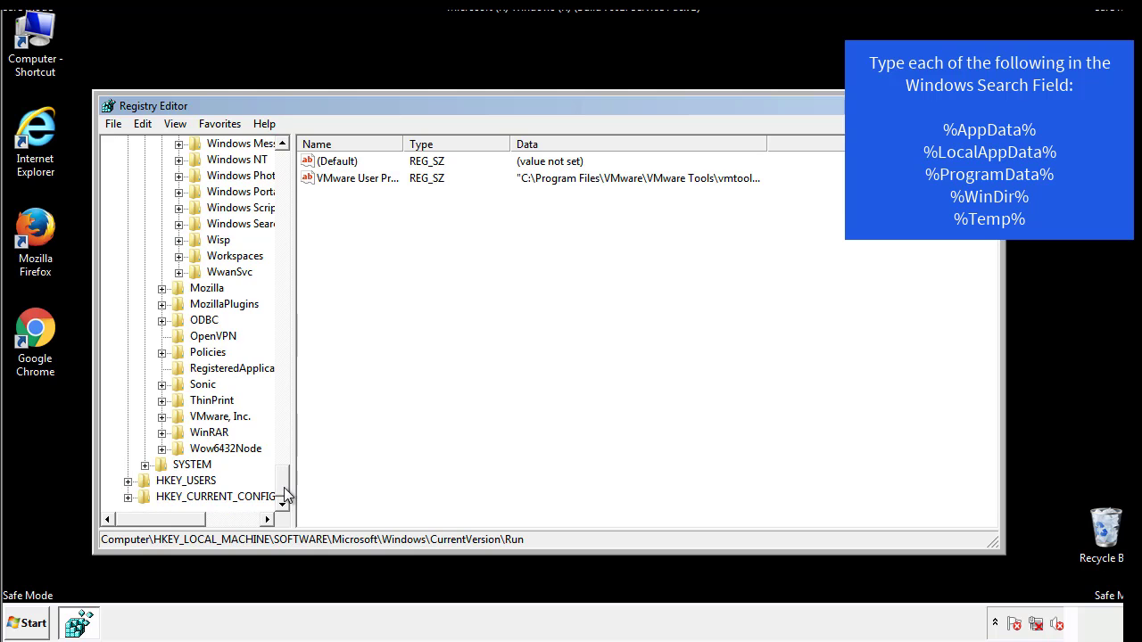
left_click_drag(284, 486, 291, 169)
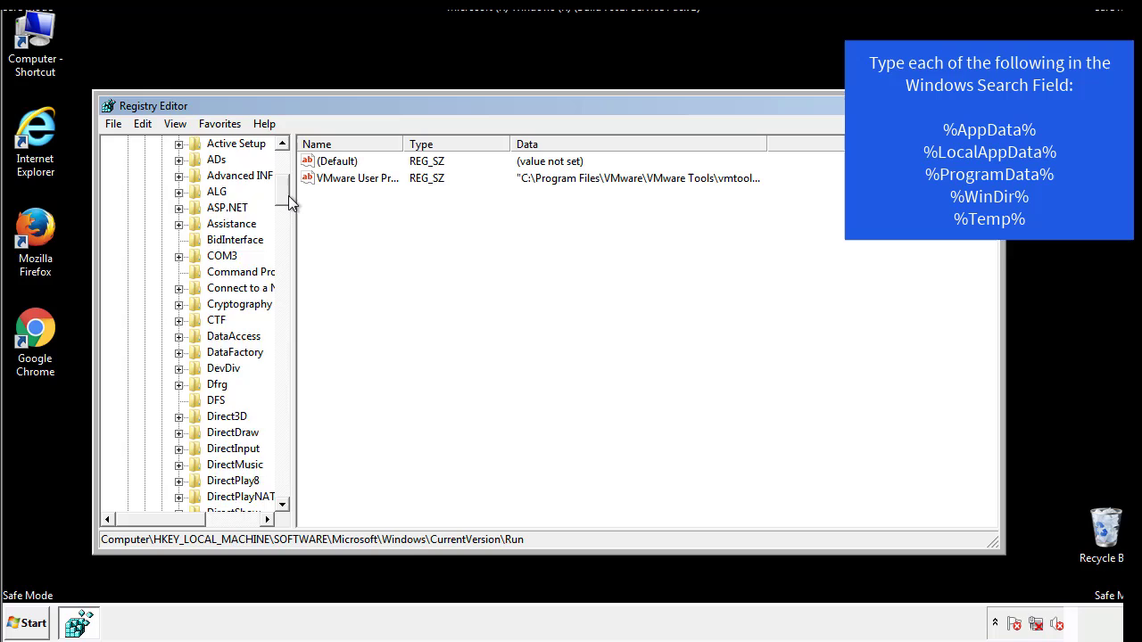
Step: Collapse HKLM and expand HKEY_CURRENT_USER\Software\Microsoft\Windows\CurrentVersion
left_click(127, 192)
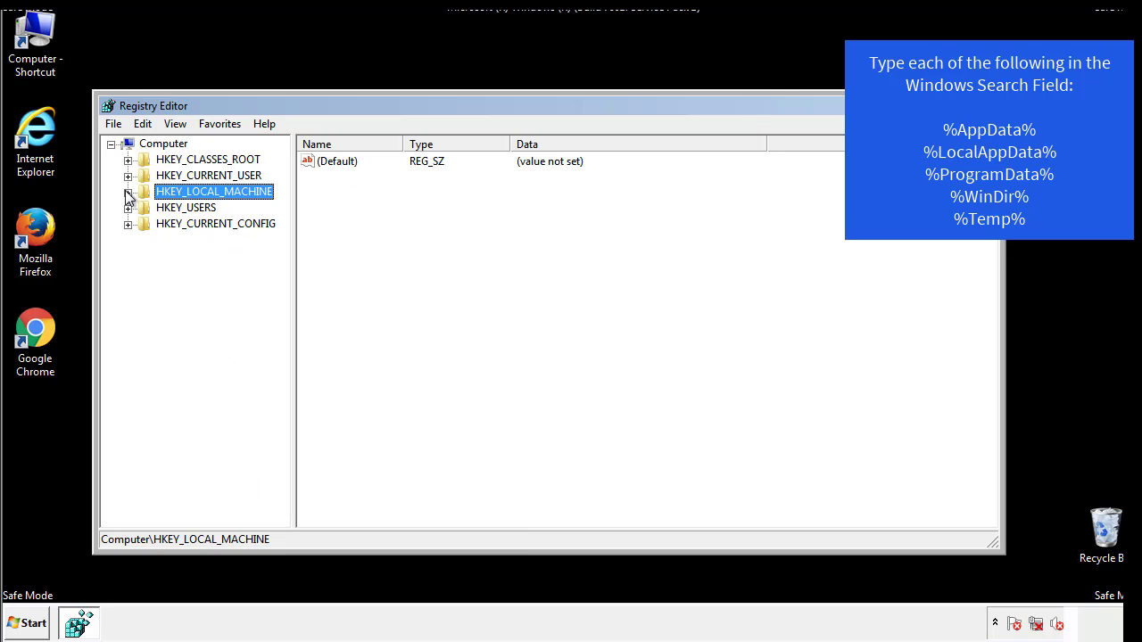
left_click(128, 176)
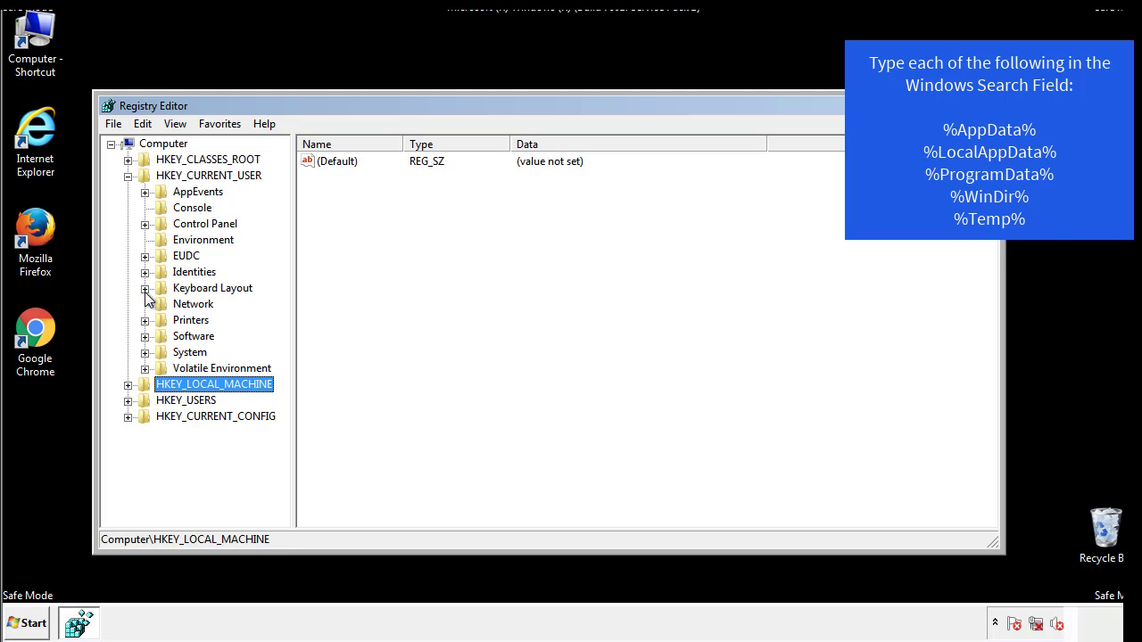
left_click(144, 336)
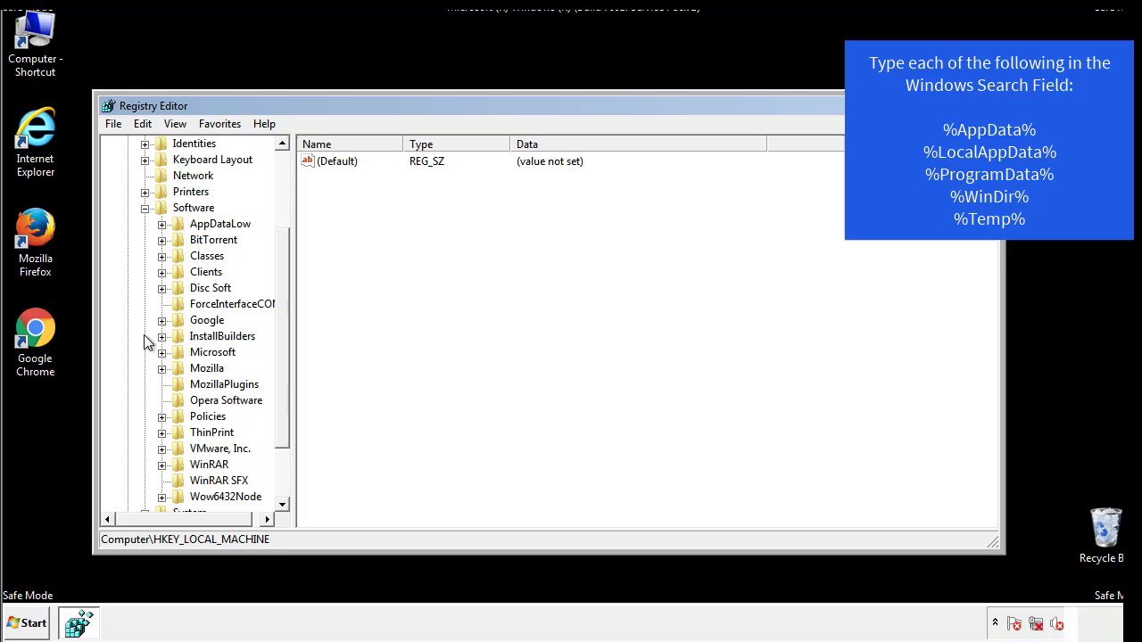
left_click_drag(280, 324, 281, 340)
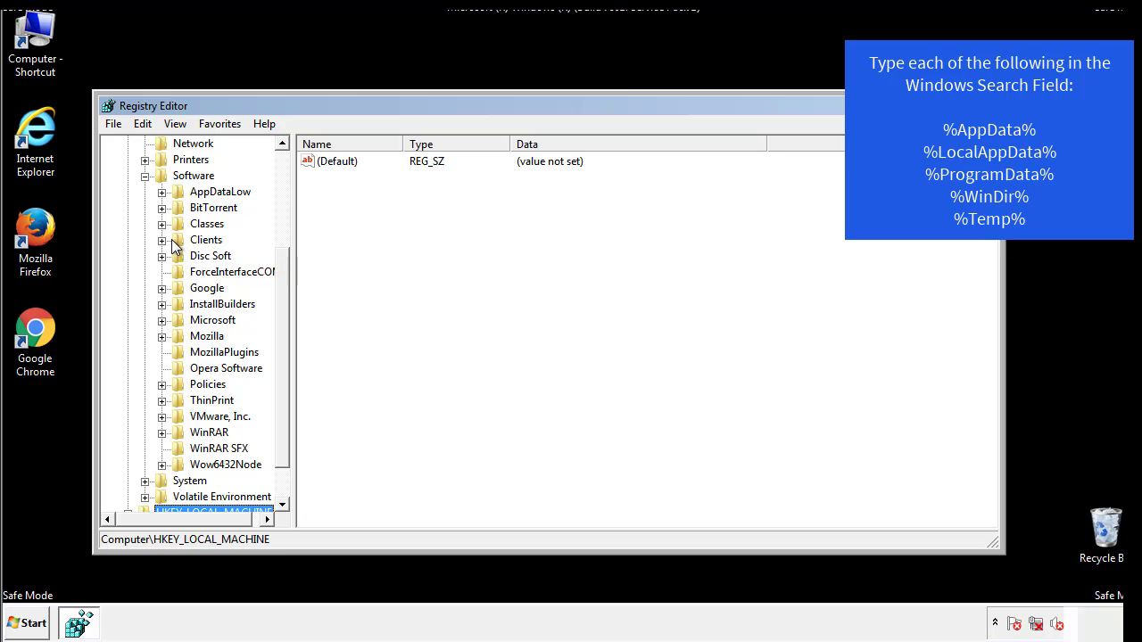
left_click(161, 320)
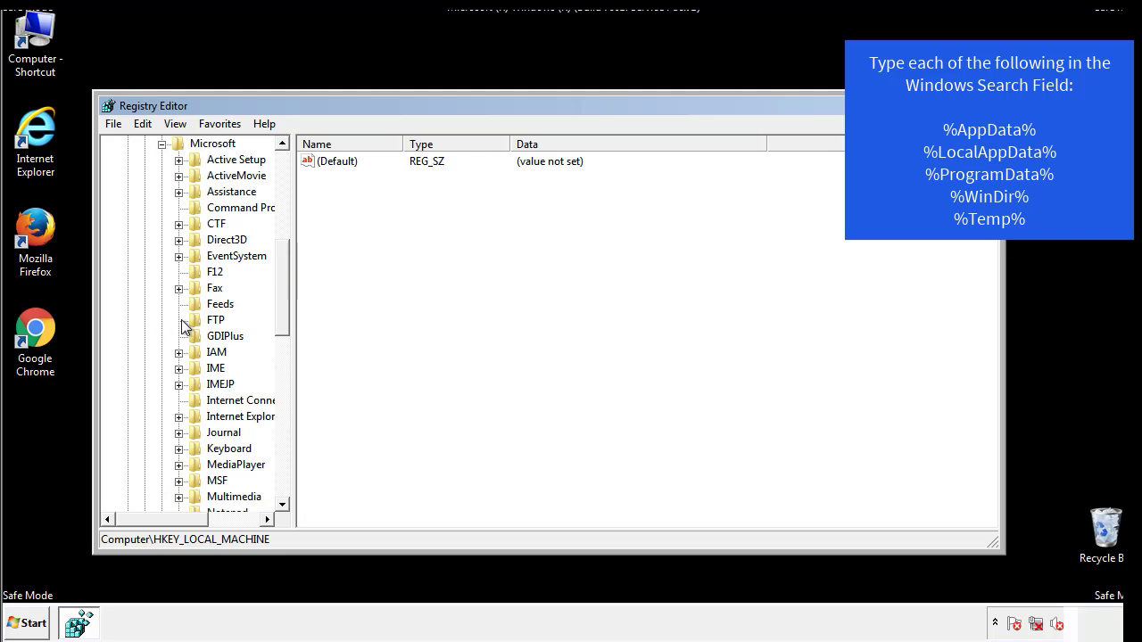
left_click_drag(280, 261, 281, 371)
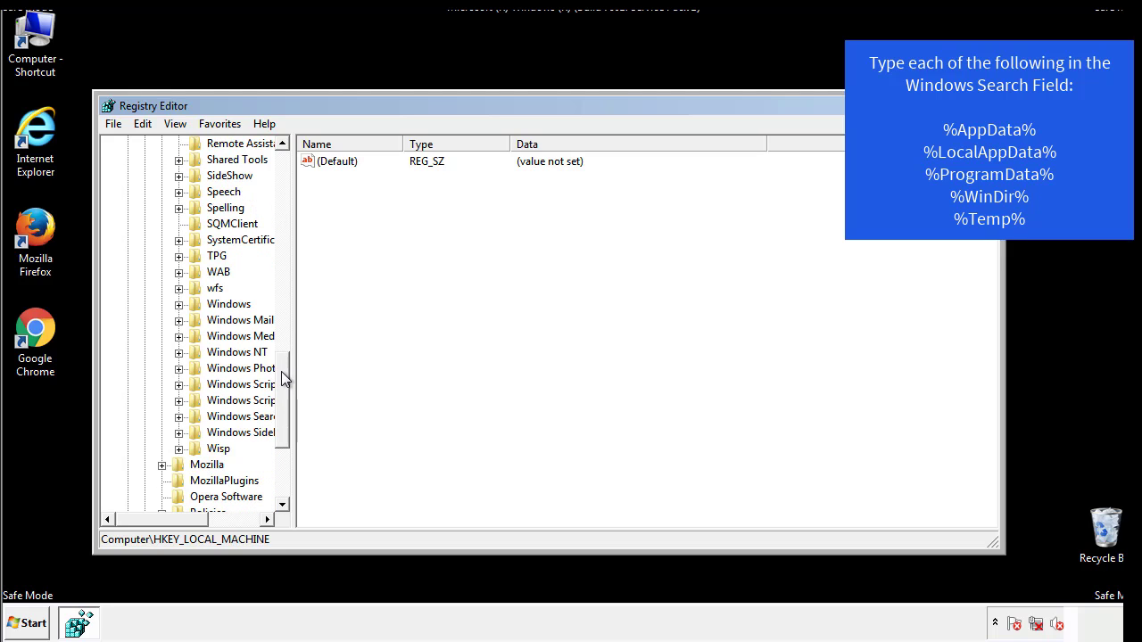
left_click(180, 305)
left_click(196, 321)
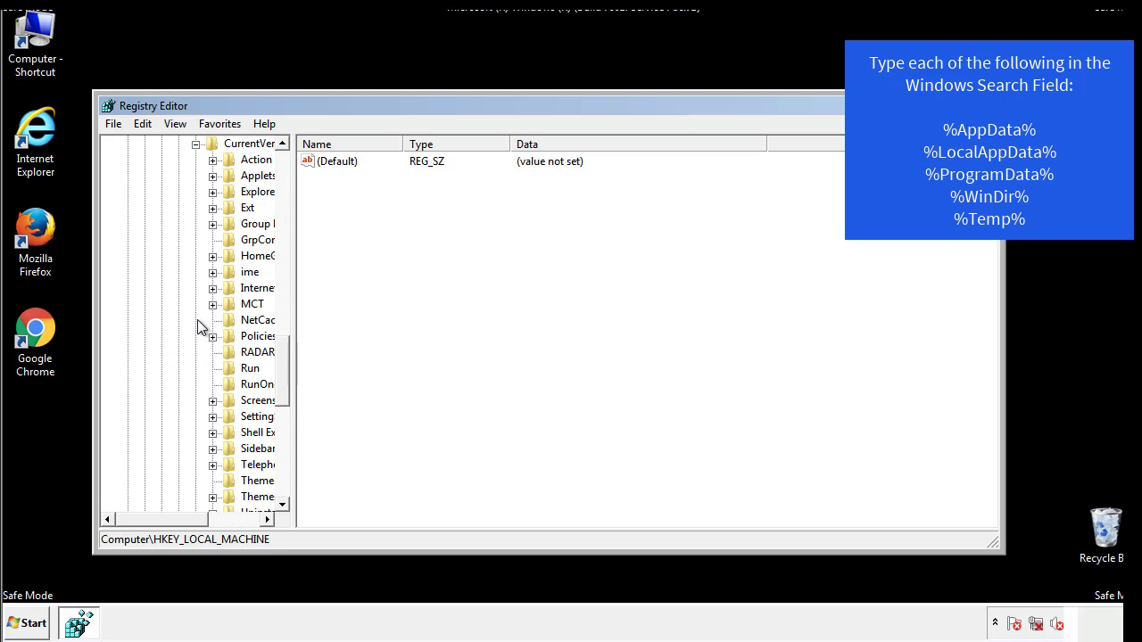
left_click_drag(174, 524, 200, 519)
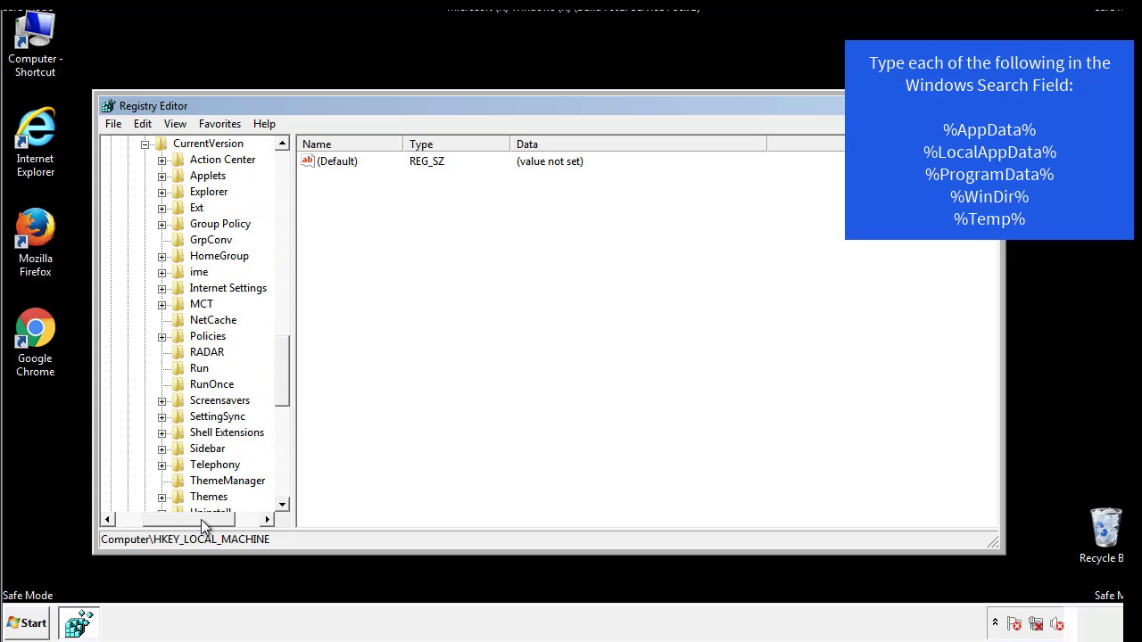
Step: Inspect the HKCU Run key's DAEMON Tools Lite entry, then collapse the Windows key
left_click(196, 368)
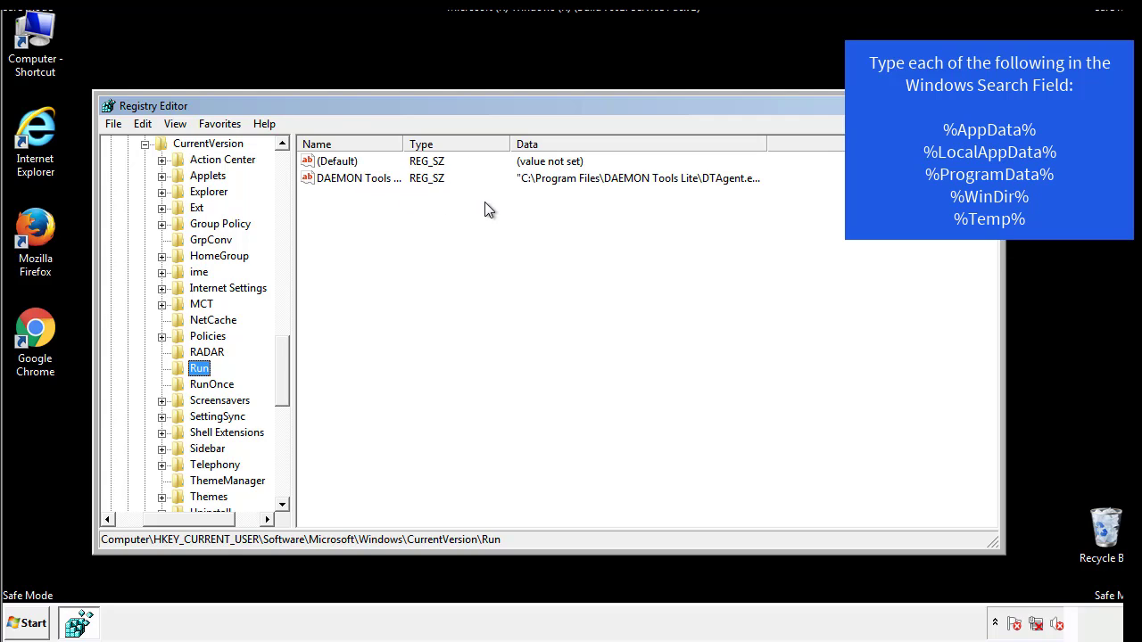
left_click(522, 213)
left_click_drag(189, 517, 167, 519)
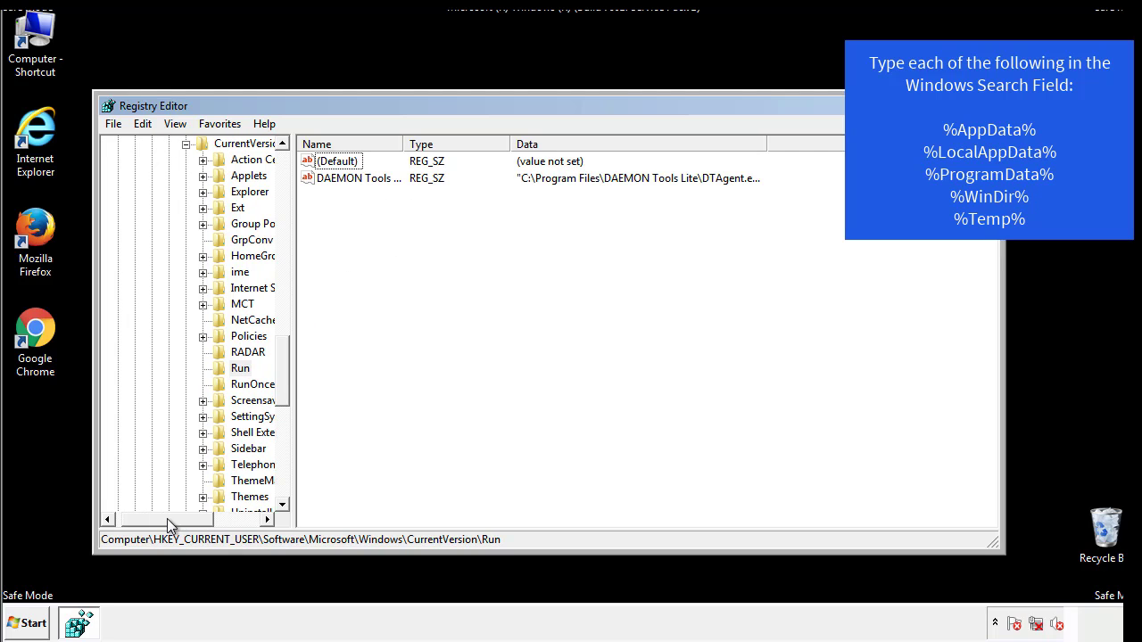
left_click_drag(289, 387, 282, 372)
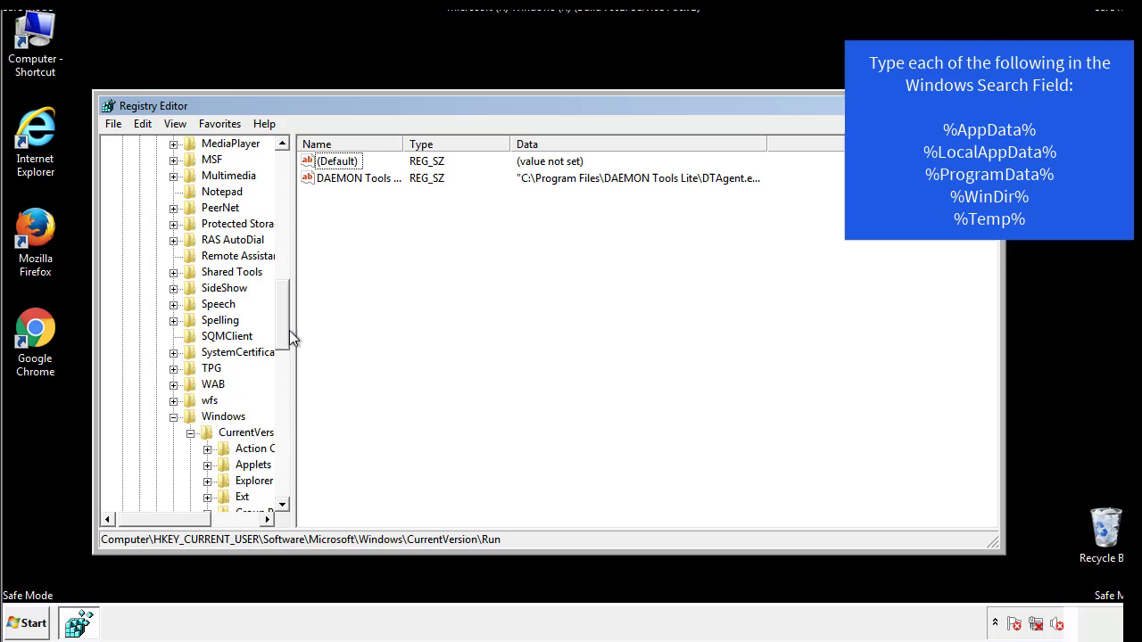
left_click(174, 416)
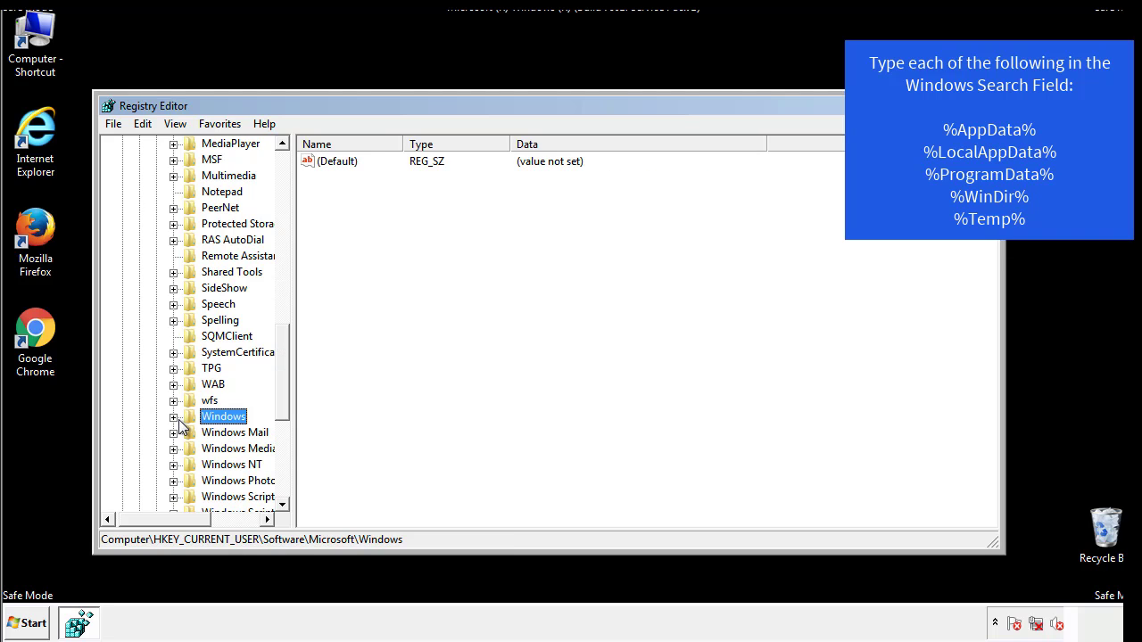
left_click_drag(286, 397, 287, 221)
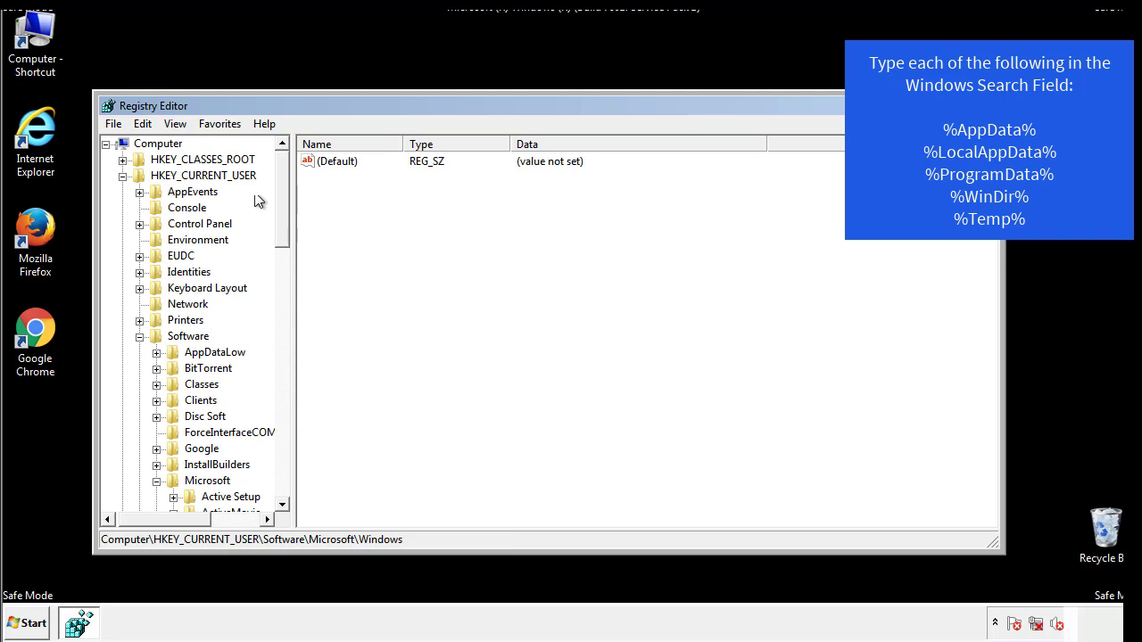
Step: Search the registry for '%tem' with Edit > Find
left_click(147, 125)
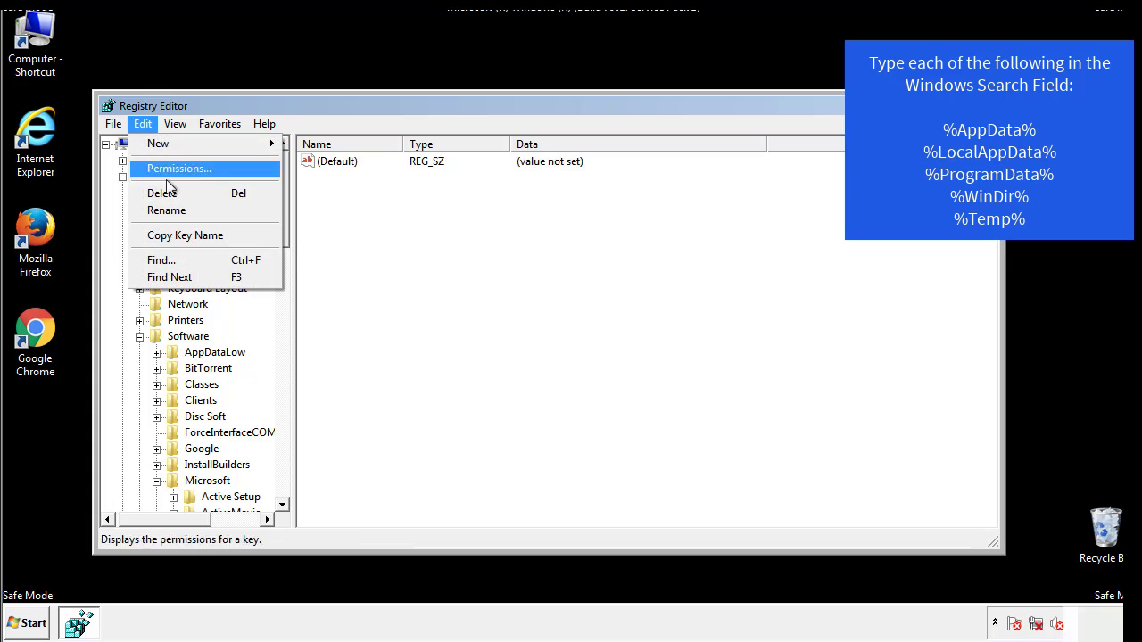
left_click(161, 259)
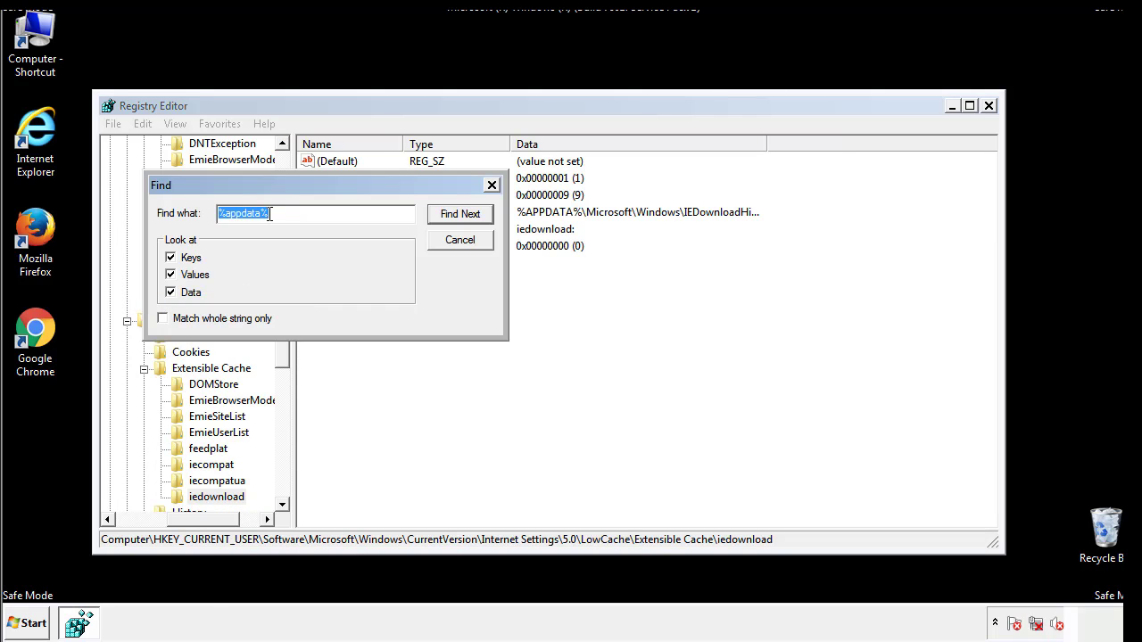
type("%t")
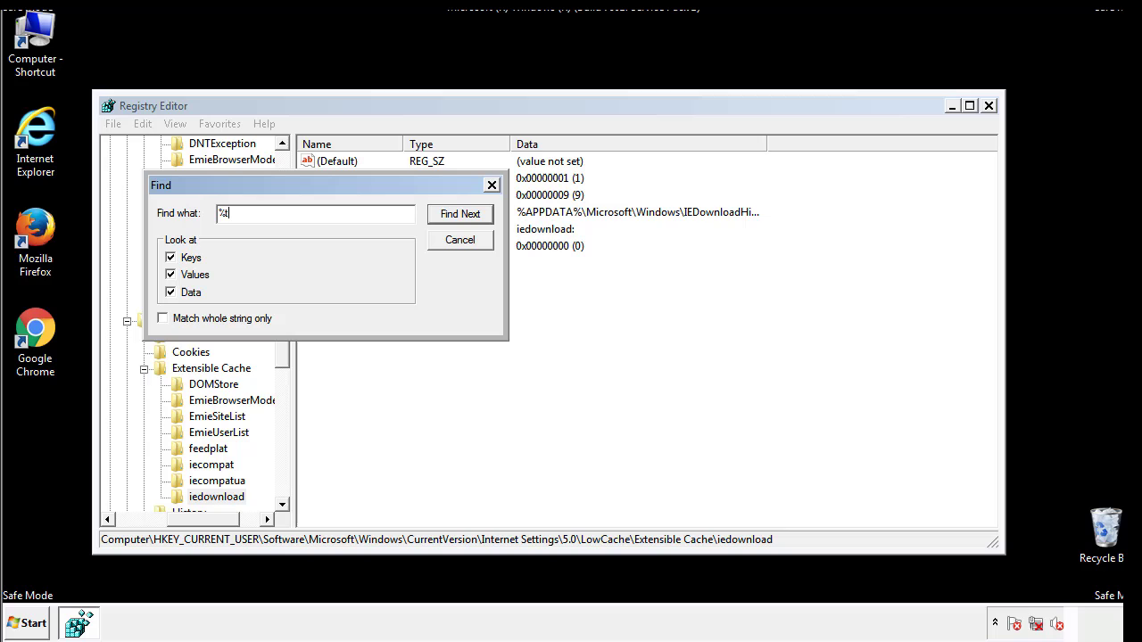
type("emp%")
key("Return")
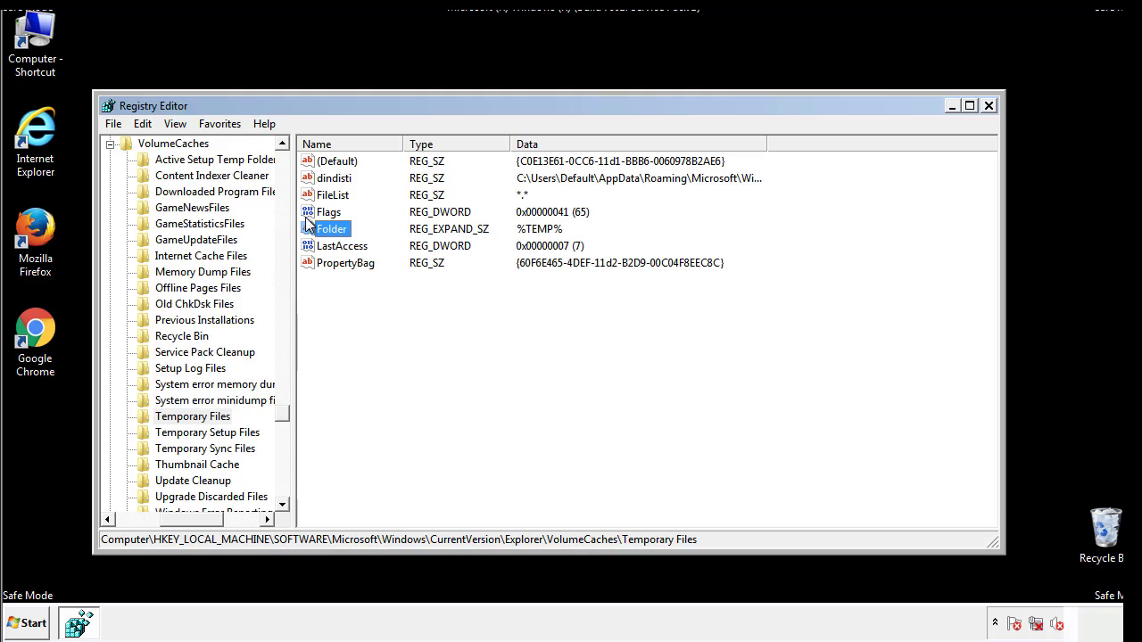
Step: Delete all values in the VolumeCaches Temporary Files key, leaving only (Default)
left_click(468, 312)
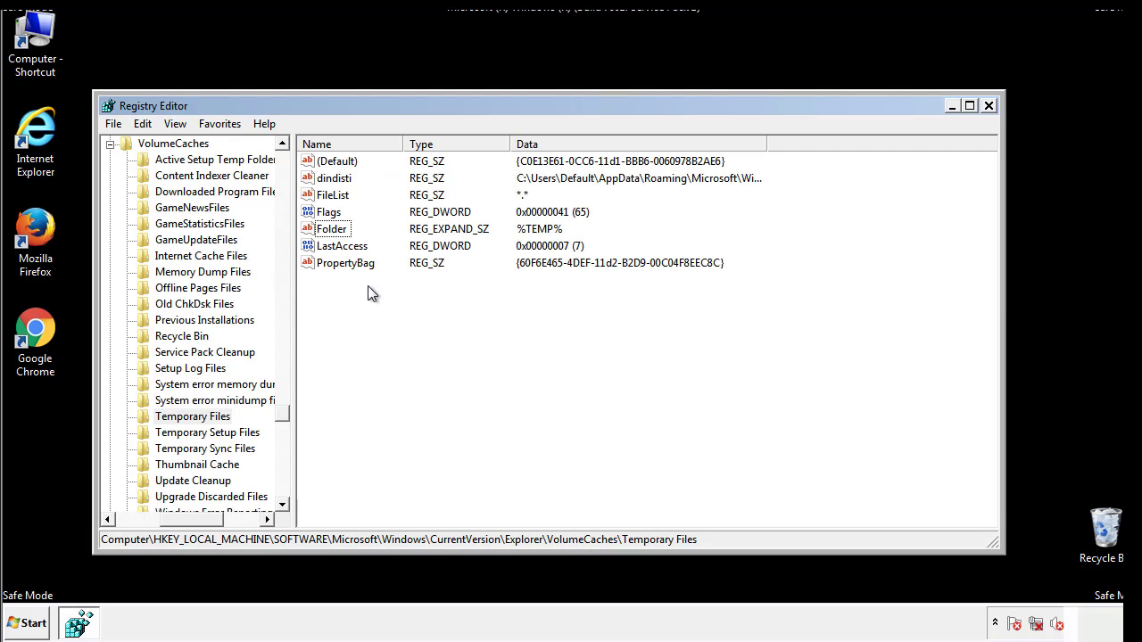
mouse_move(367, 286)
left_mouse_down()
mouse_move(337, 261)
mouse_move(322, 161)
left_mouse_up()
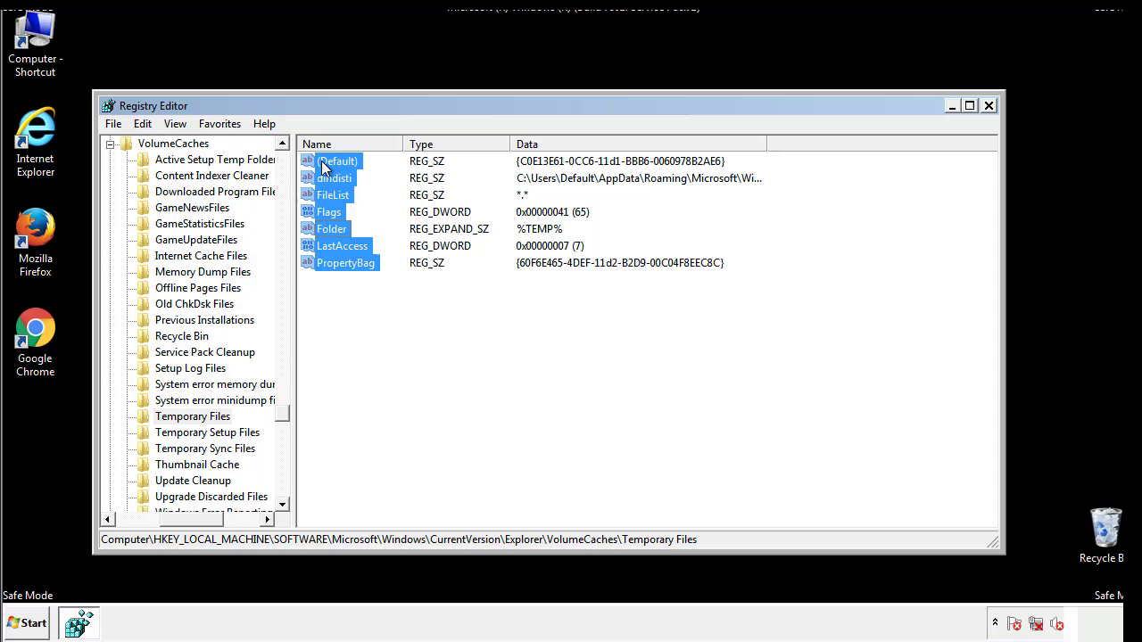
right_click(322, 162)
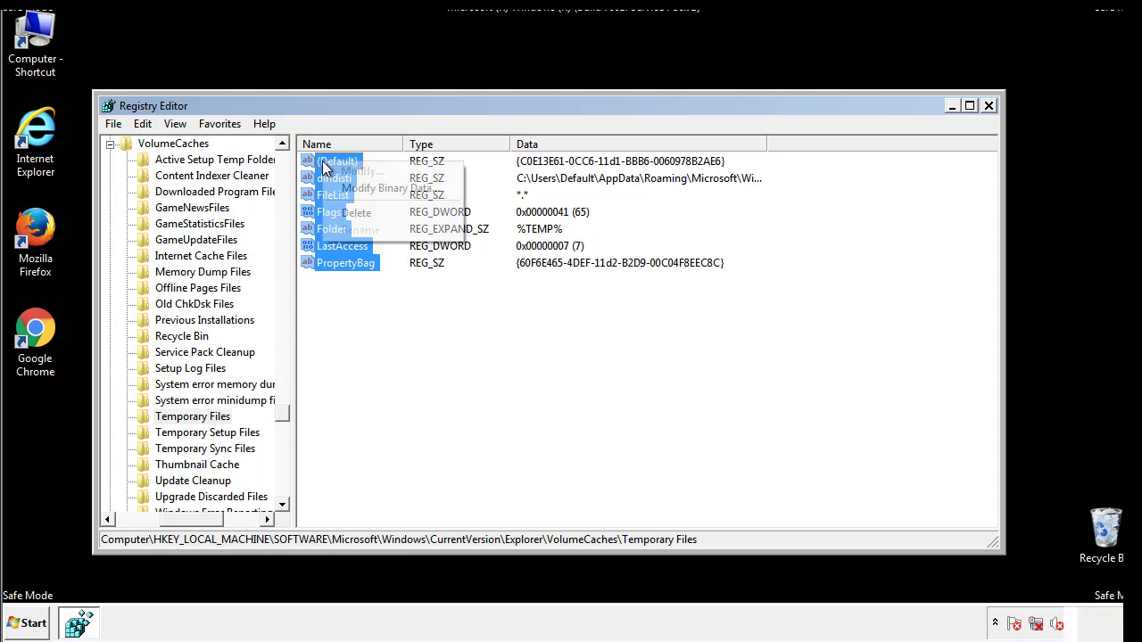
left_click(349, 213)
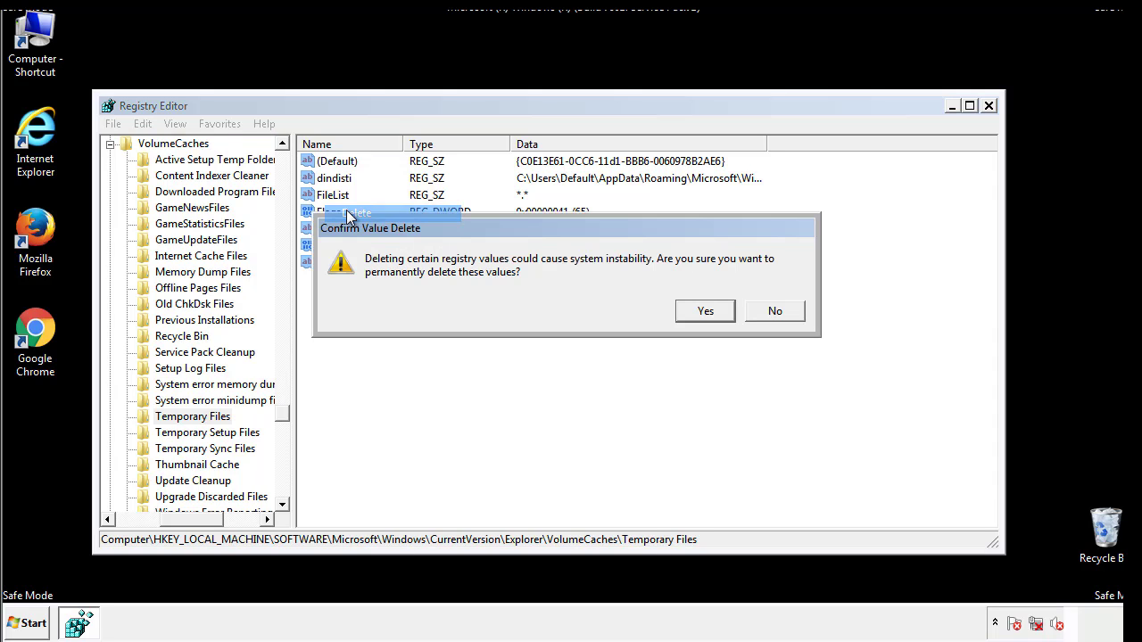
left_click(705, 311)
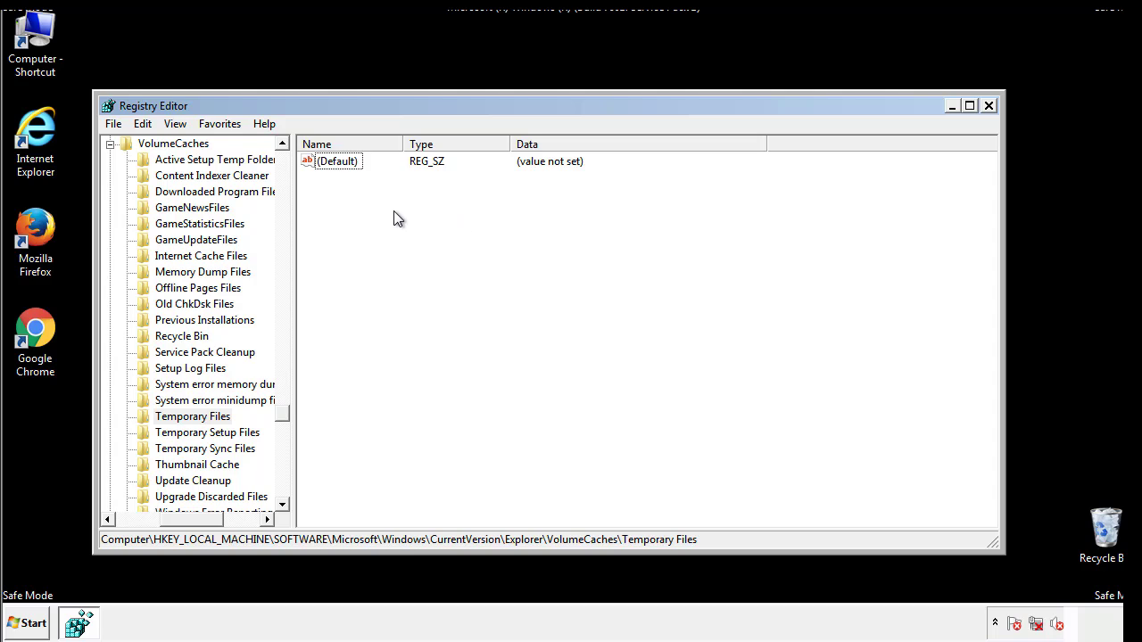
Step: Close Registry Editor and launch msconfig from the Start menu search
left_click(989, 106)
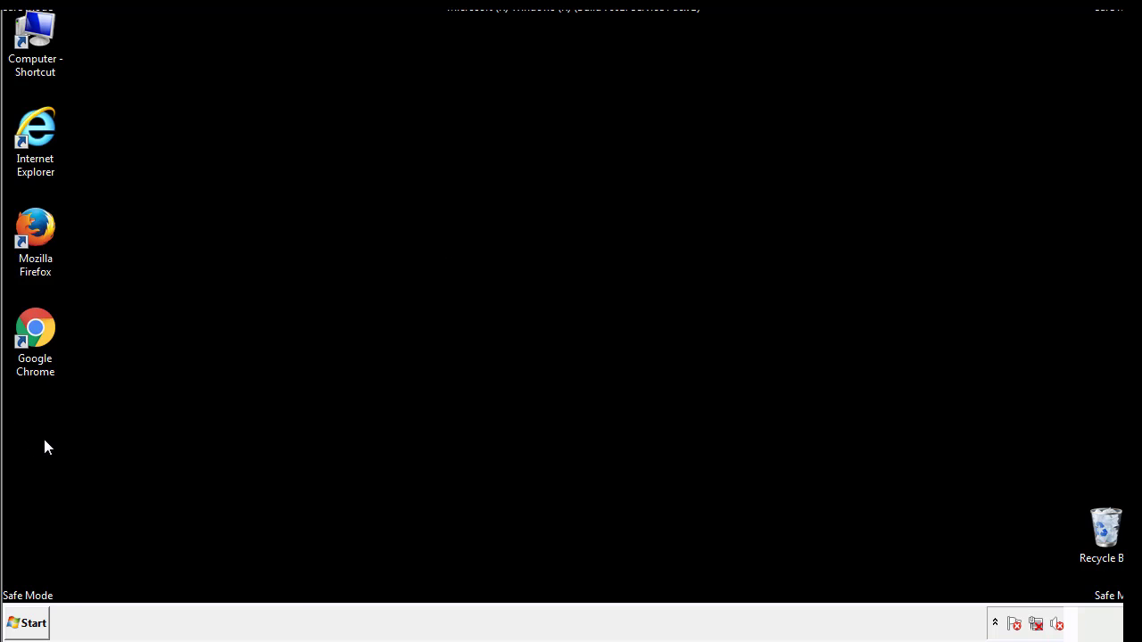
left_click(22, 628)
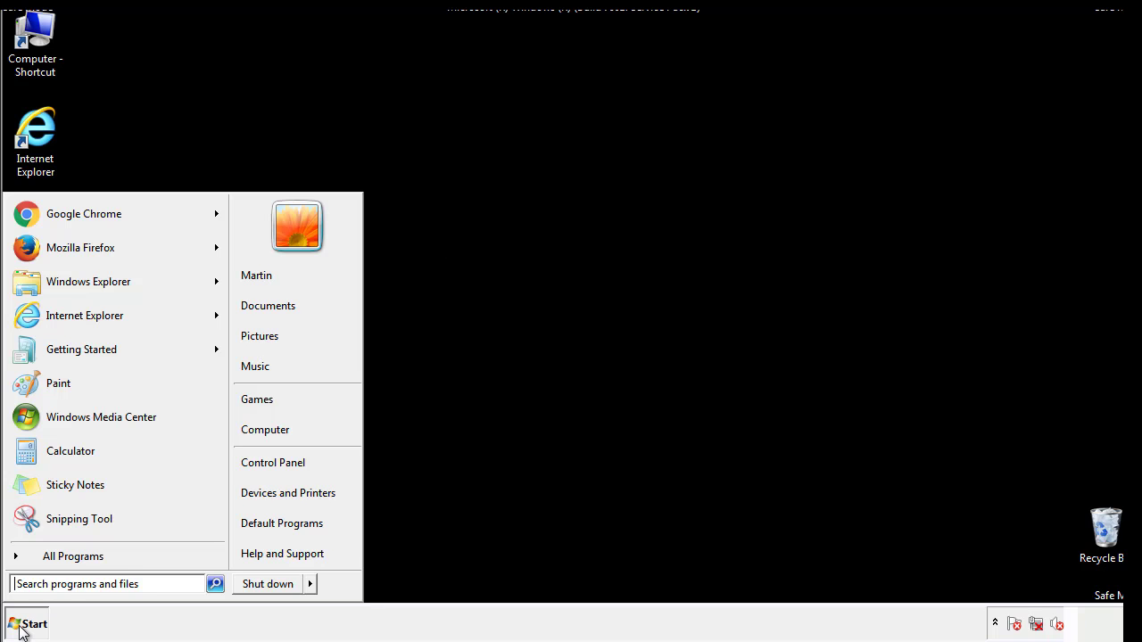
left_click(62, 583)
type("mscon")
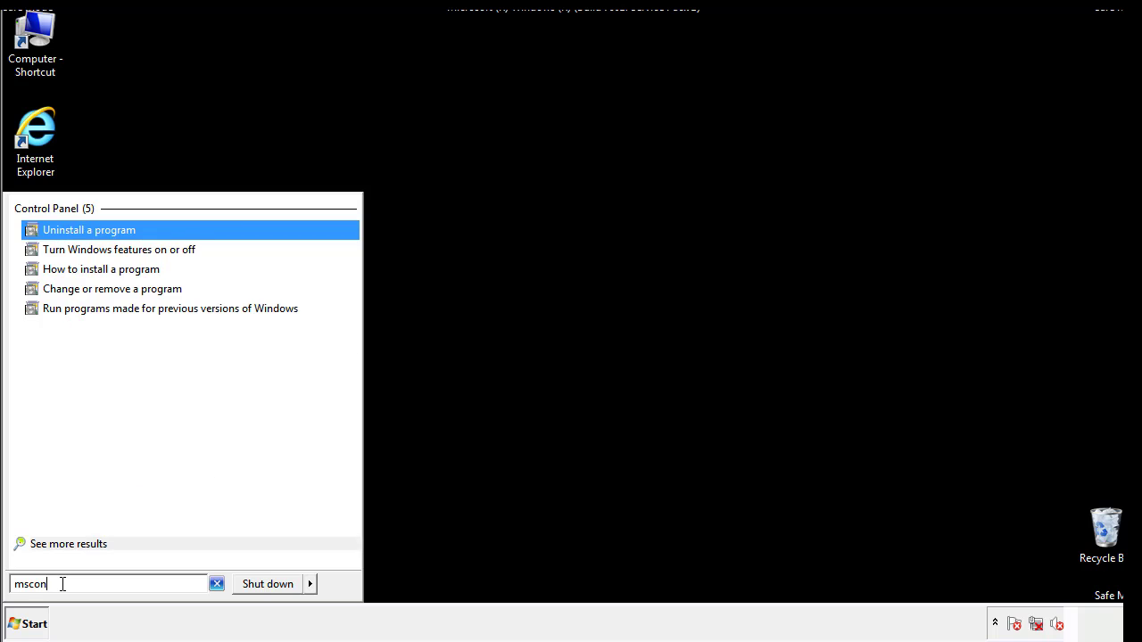
type("fig")
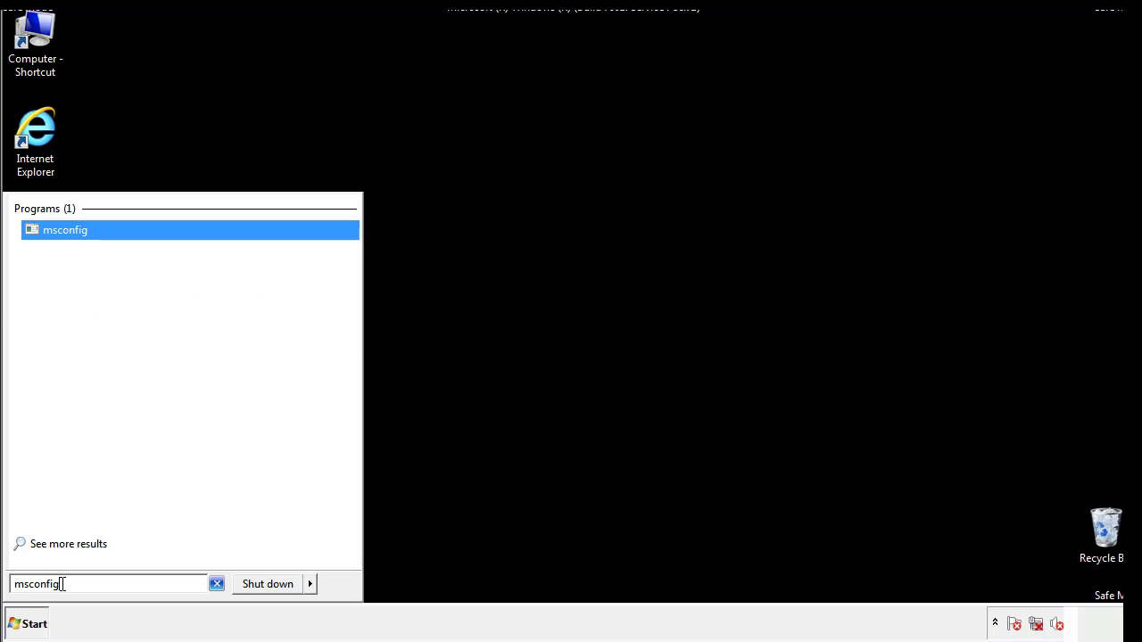
key("Return")
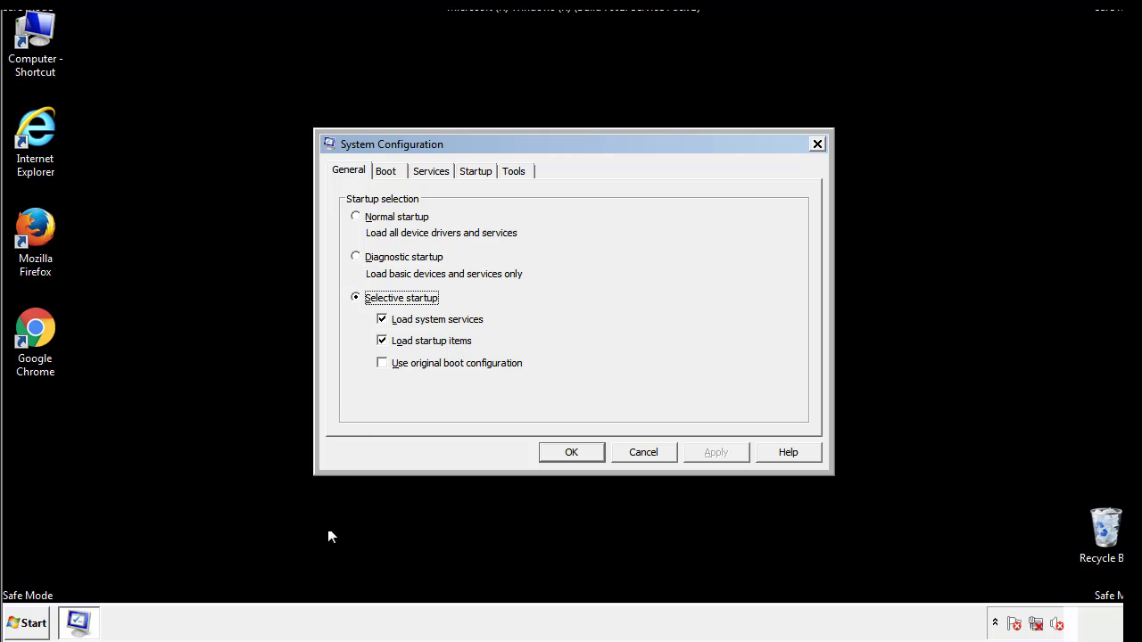
Step: Clear the Safe boot option on the Boot tab, apply it, and restart Windows normally
left_click(390, 171)
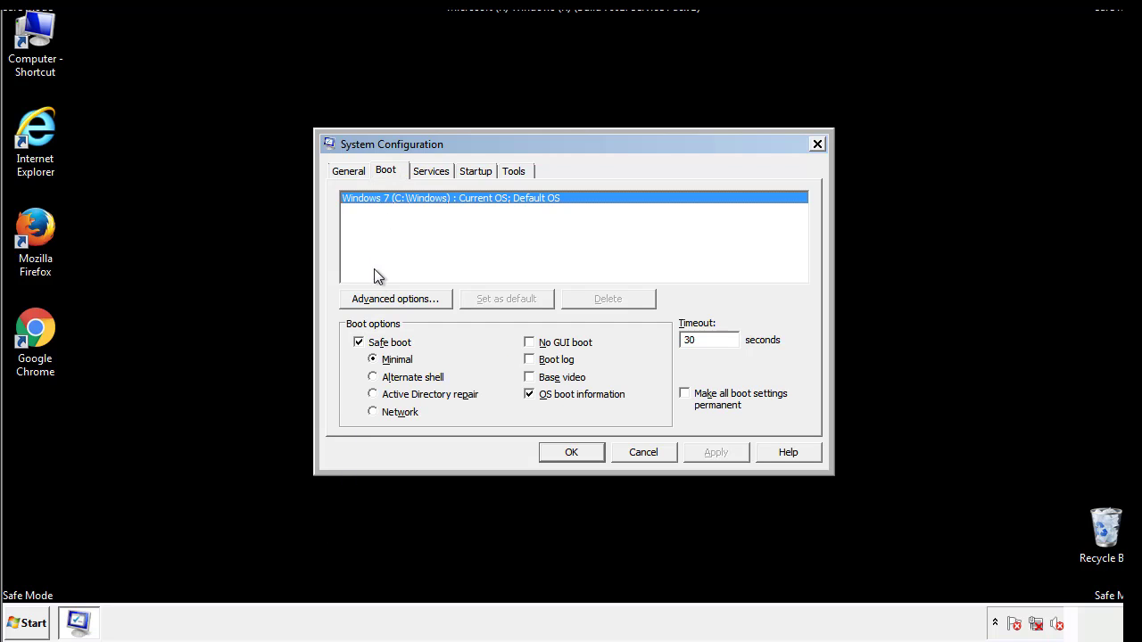
left_click(361, 343)
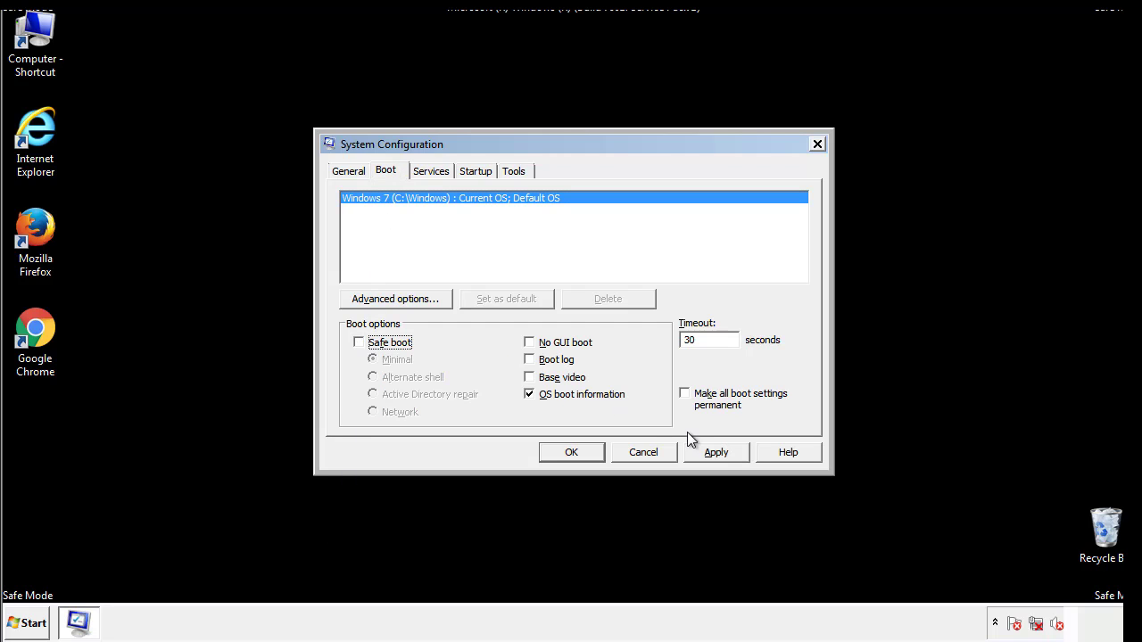
left_click(718, 452)
left_click(569, 457)
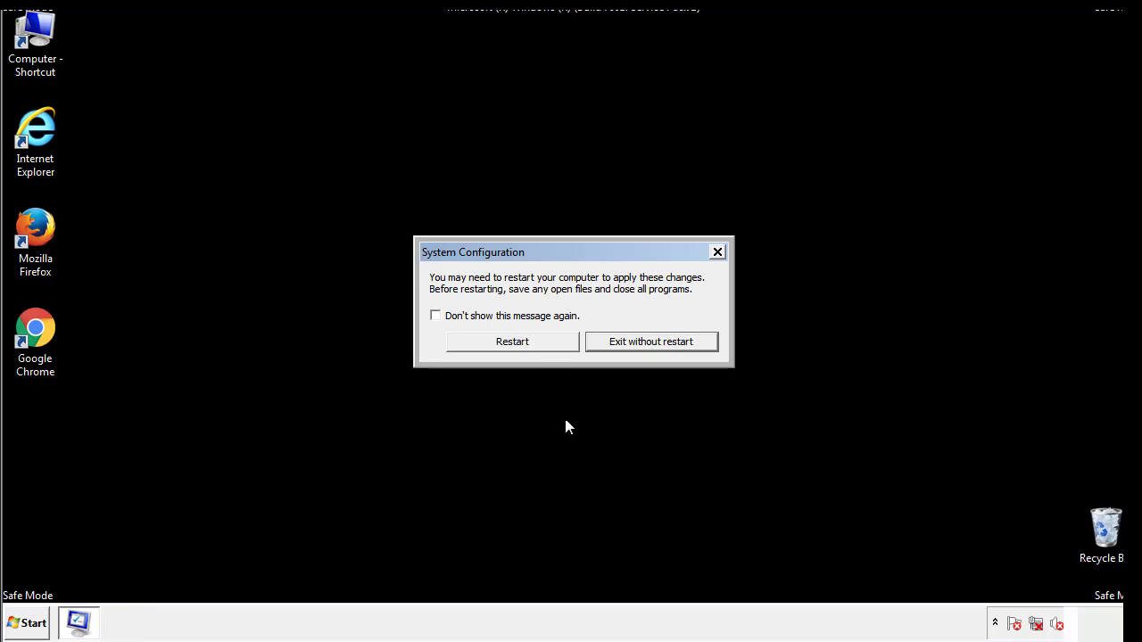
left_click(528, 348)
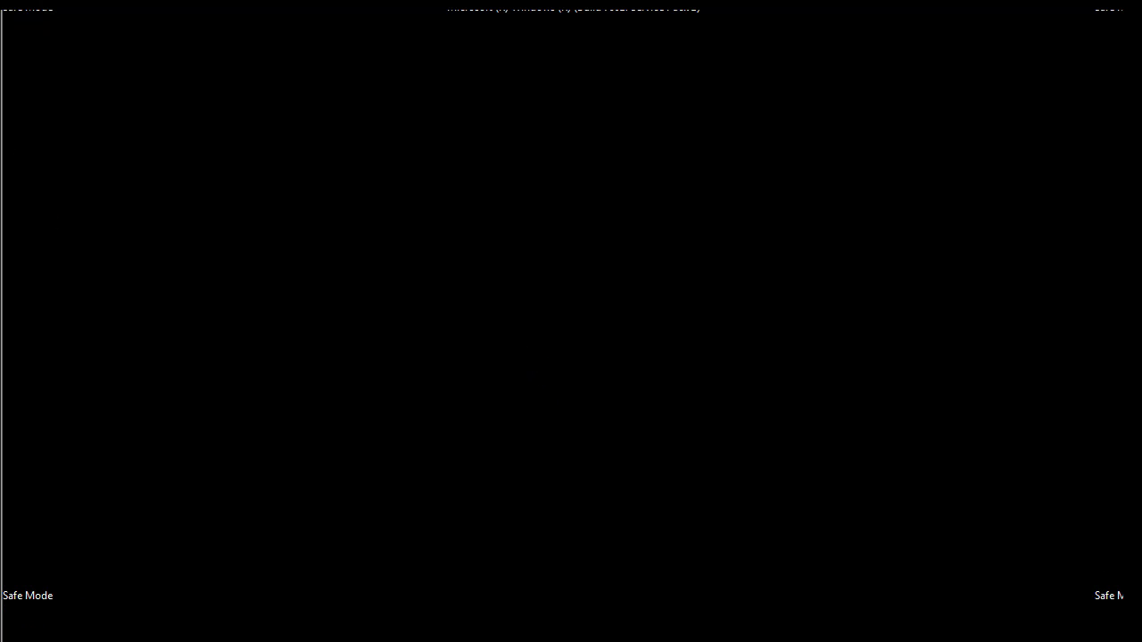